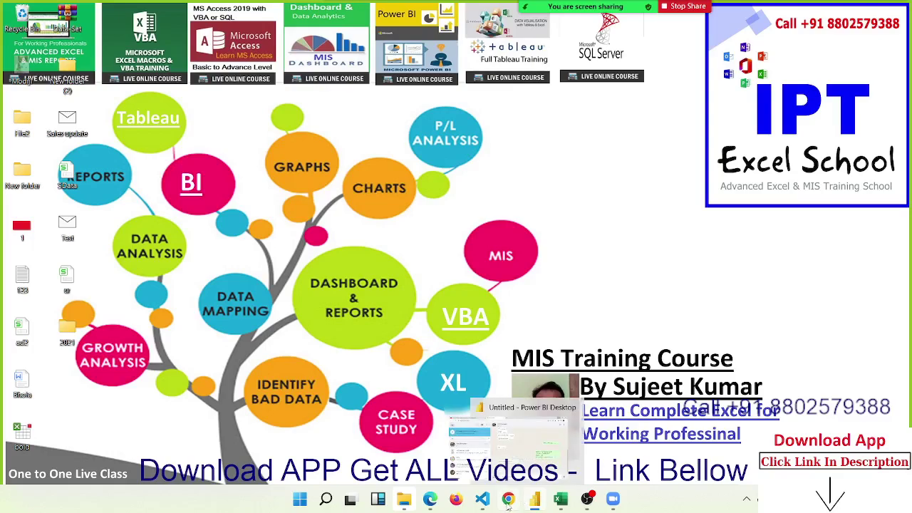
# Bring the Chrome window showing WhatsApp Web in front of the desktop
pyautogui.click(508, 500)
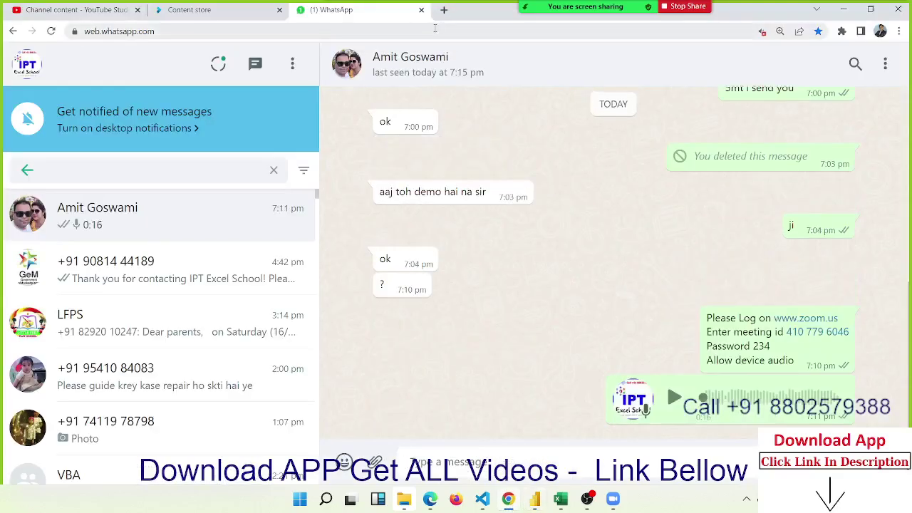
# In a new tab, search Google for 'power bi report' and browse the image results
pyautogui.click(443, 10)
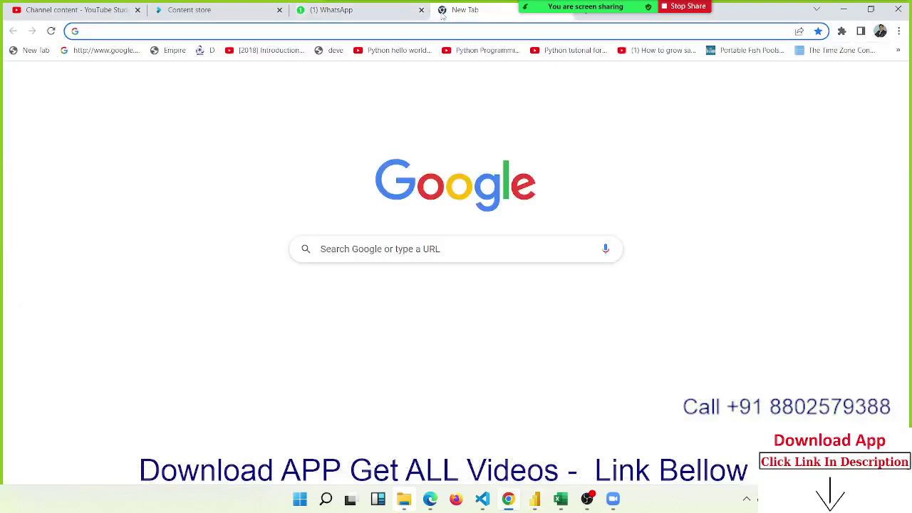
pyautogui.write('google.com')
pyautogui.press('Return')
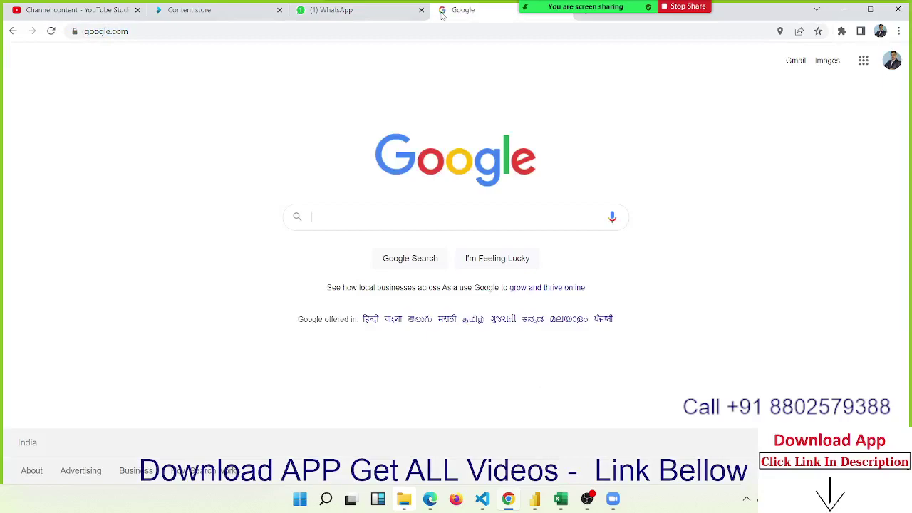
pyautogui.write('power')
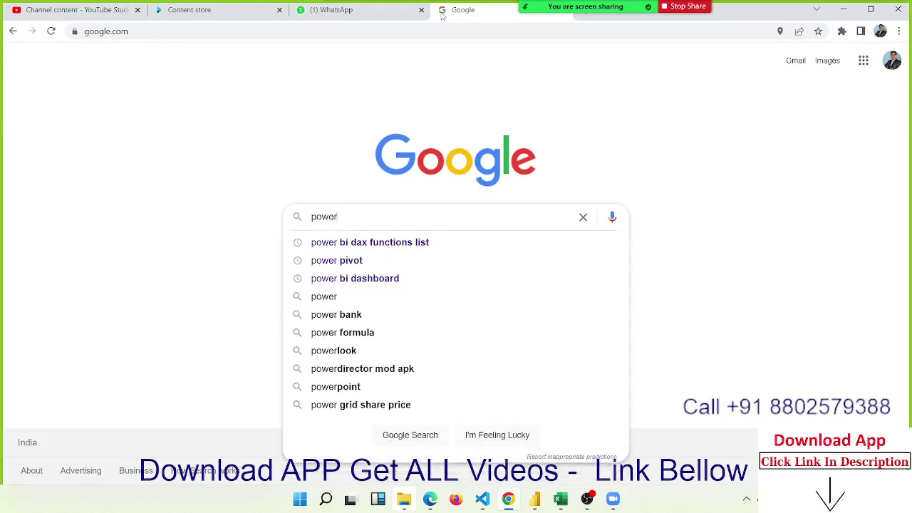
pyautogui.write(' bi repo')
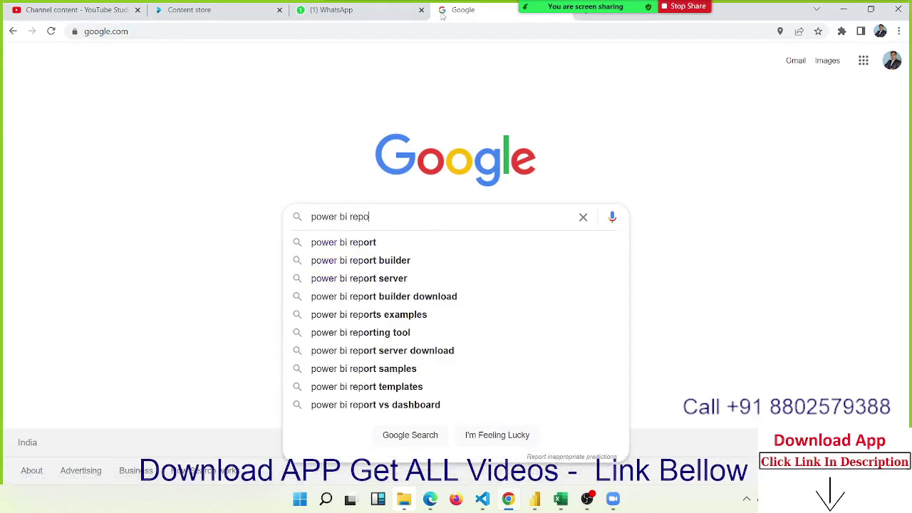
pyautogui.write('rt')
pyautogui.press('Return')
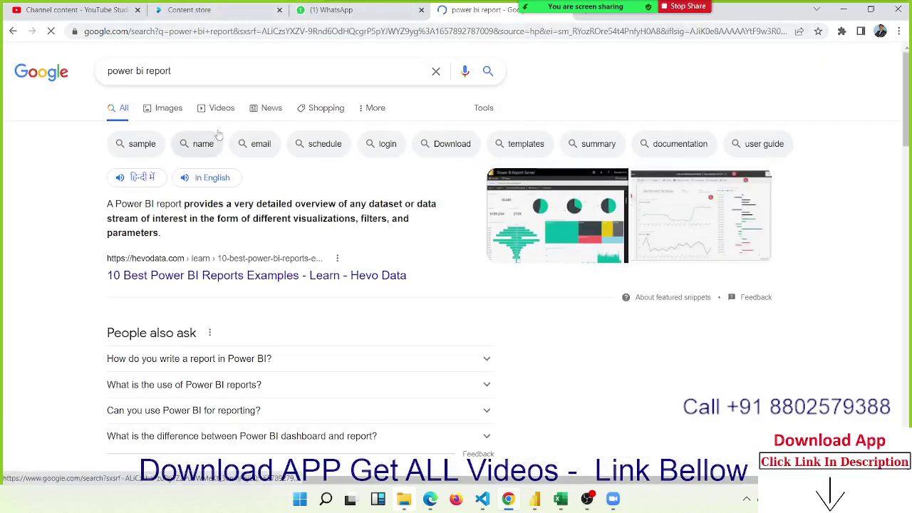
pyautogui.click(163, 112)
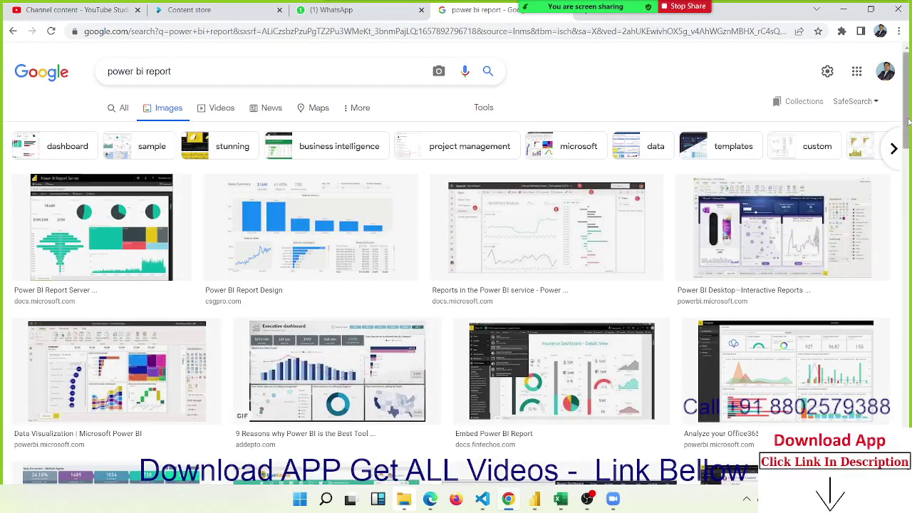
pyautogui.moveTo(909, 123); pyautogui.dragTo(909, 141)
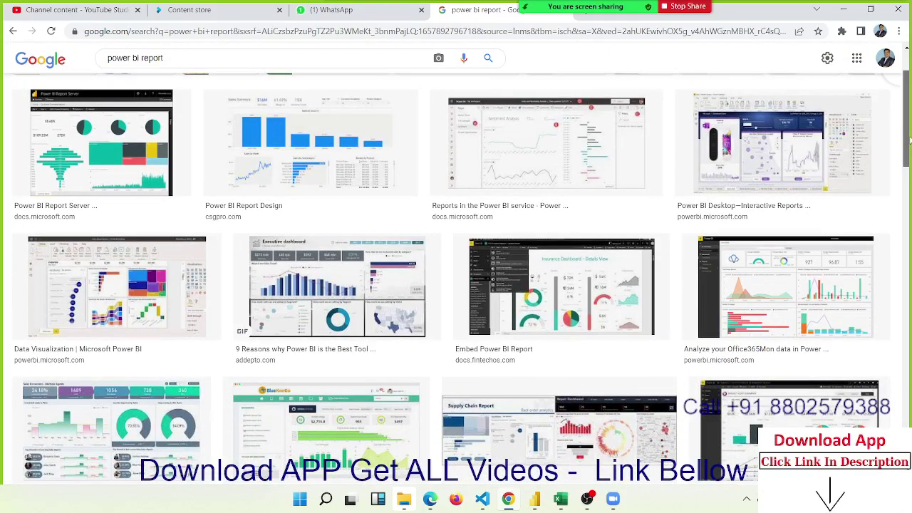
pyautogui.moveTo(910, 143)
pyautogui.mouseDown()
pyautogui.moveTo(909, 303)
pyautogui.moveTo(907, 135)
pyautogui.mouseUp()
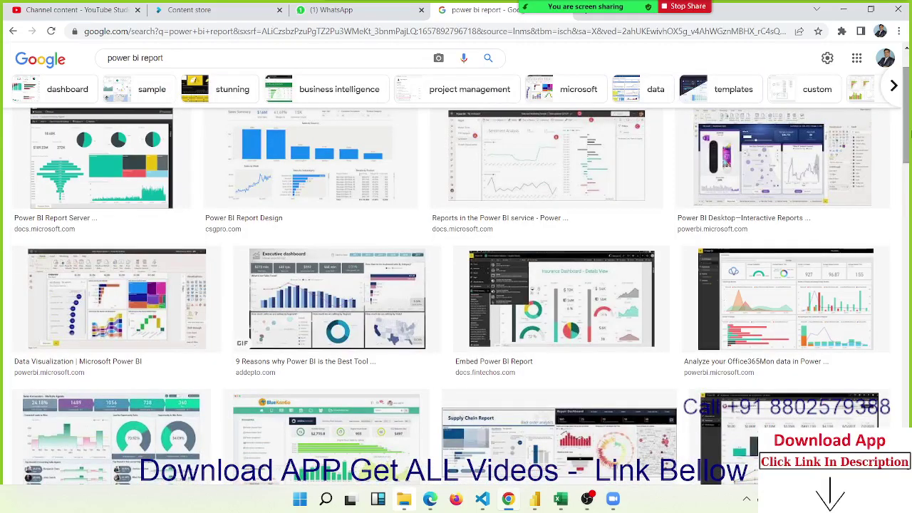
# Preview the Executive dashboard image and open its addepto article on Power BI
pyautogui.click(360, 302)
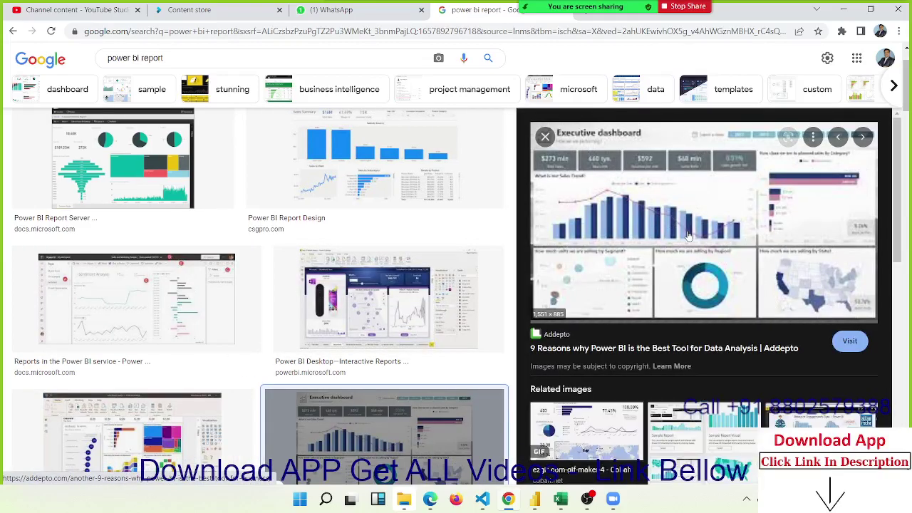
pyautogui.click(689, 236)
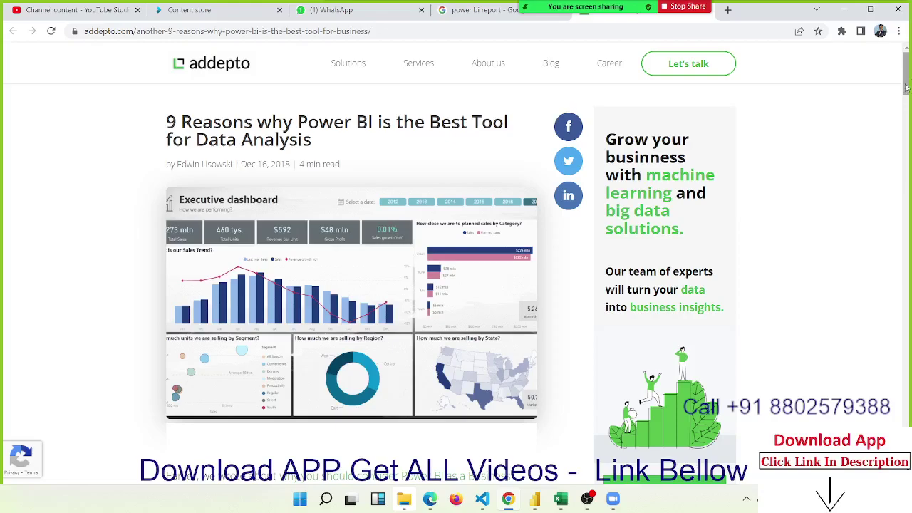
# Scroll through the addepto article, then minimise everything to show the desktop
pyautogui.moveTo(907, 85)
pyautogui.mouseDown()
pyautogui.moveTo(885, 217)
pyautogui.moveTo(892, 57)
pyautogui.mouseUp()
pyautogui.press('super+d')
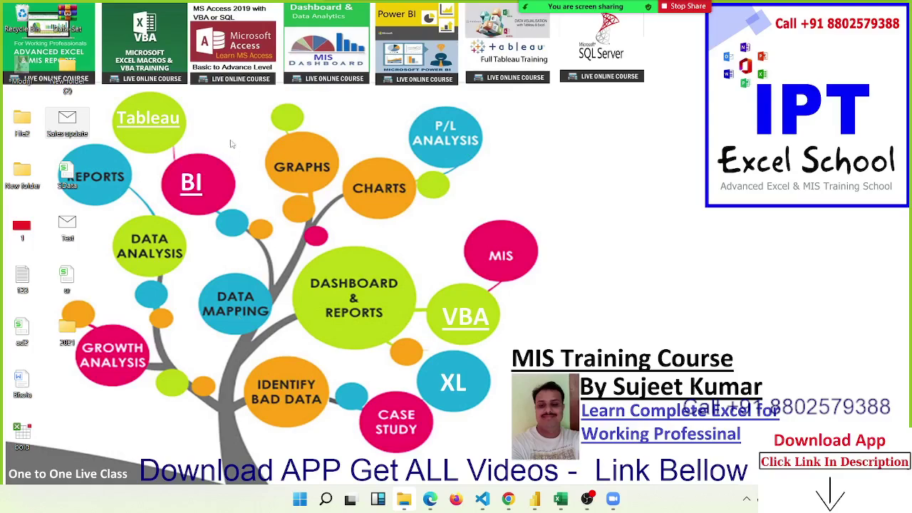
pyautogui.moveTo(602, 7)
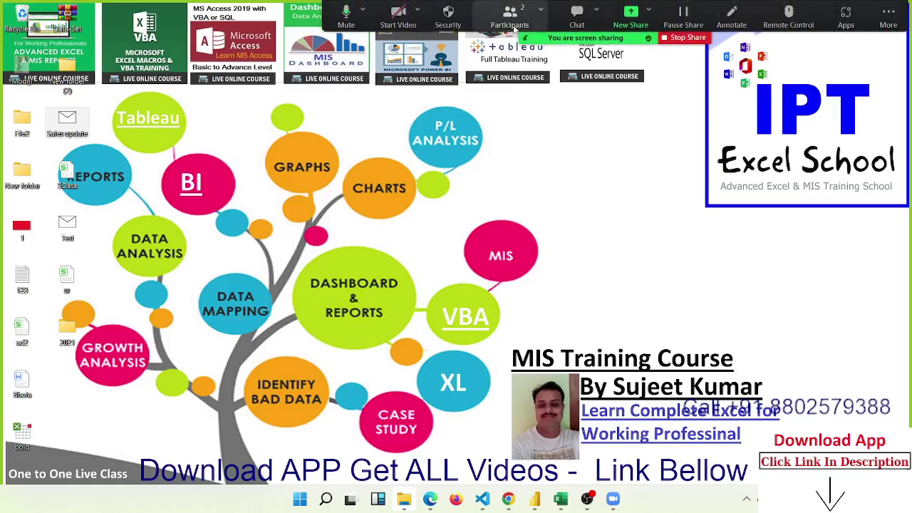
pyautogui.click(510, 22)
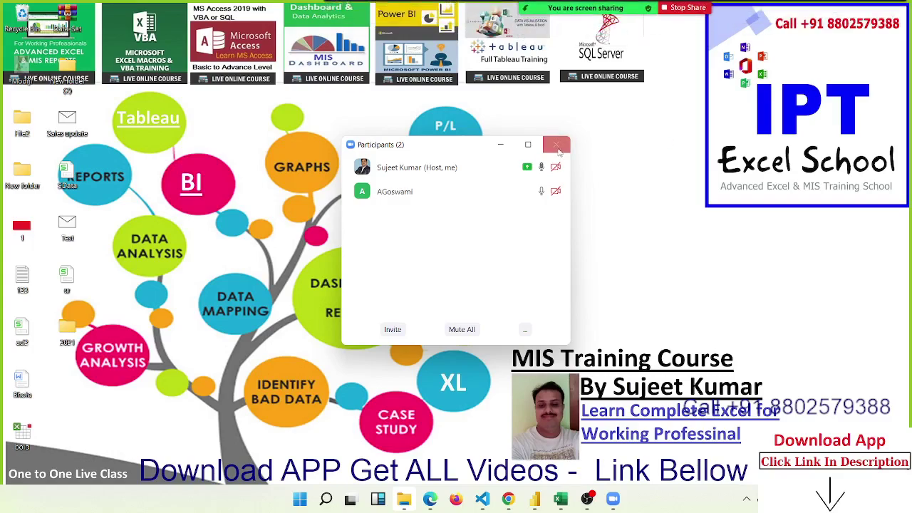
pyautogui.click(557, 147)
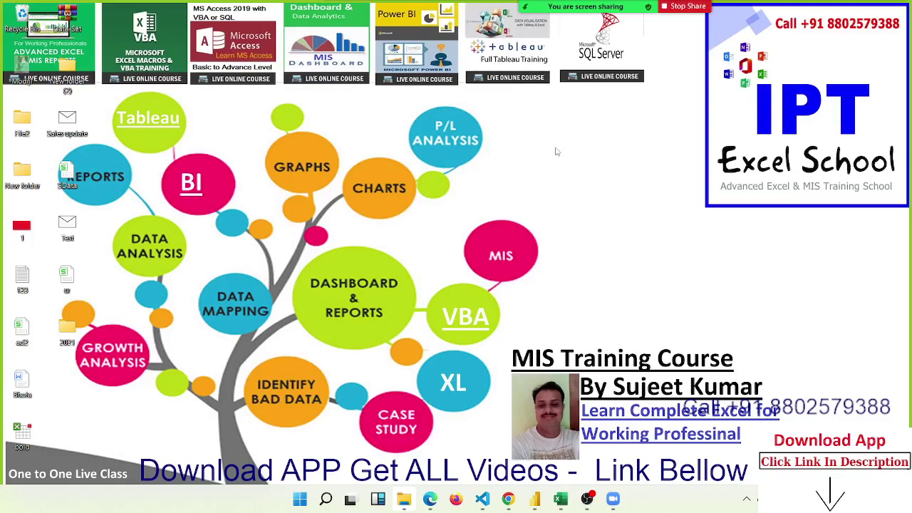
# Return to Power BI Desktop and launch Tableau 2021.3 from Windows search
pyautogui.click(534, 499)
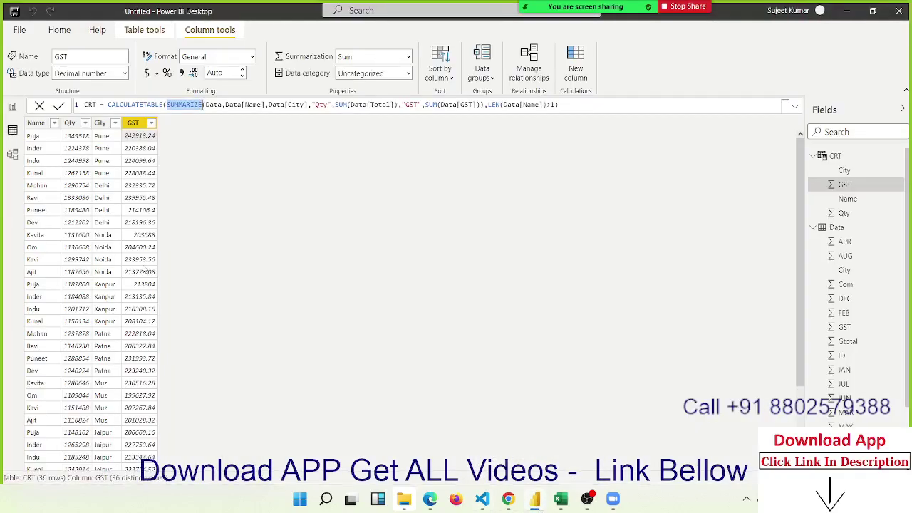
pyautogui.click(13, 132)
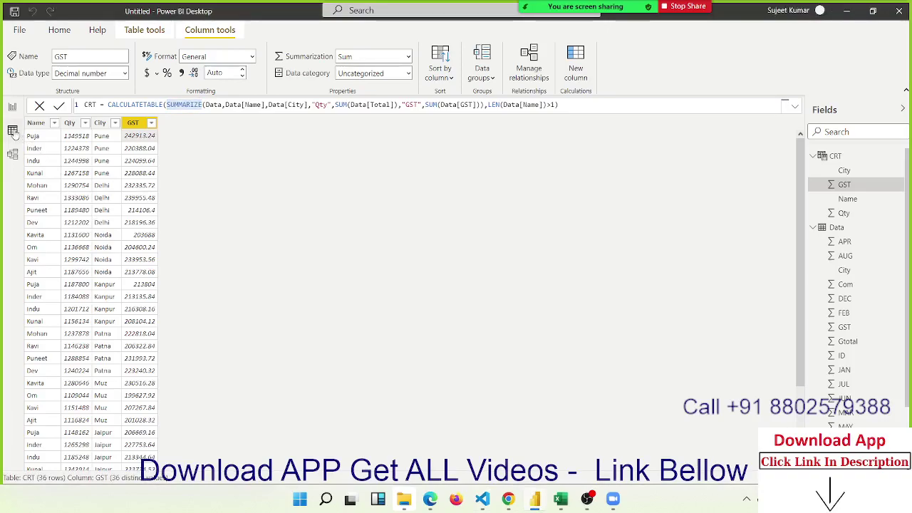
pyautogui.press('super')
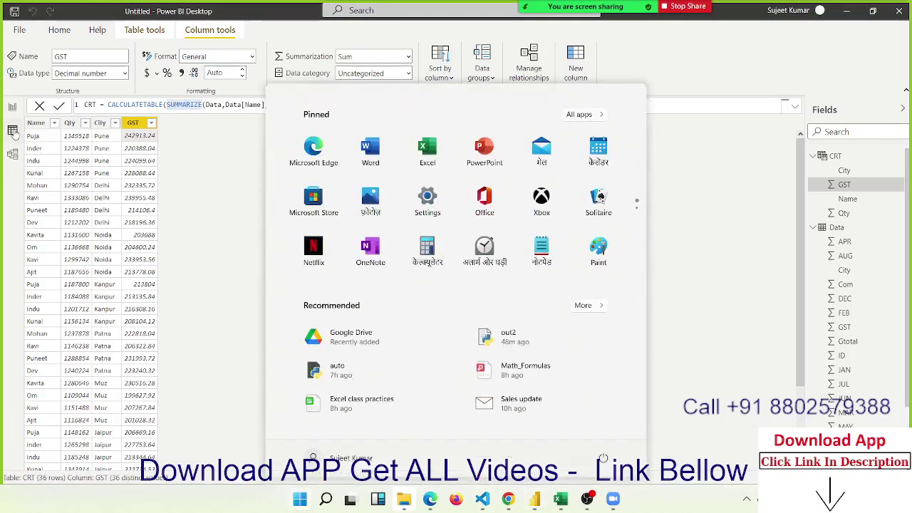
pyautogui.write('tableau 2021.3')
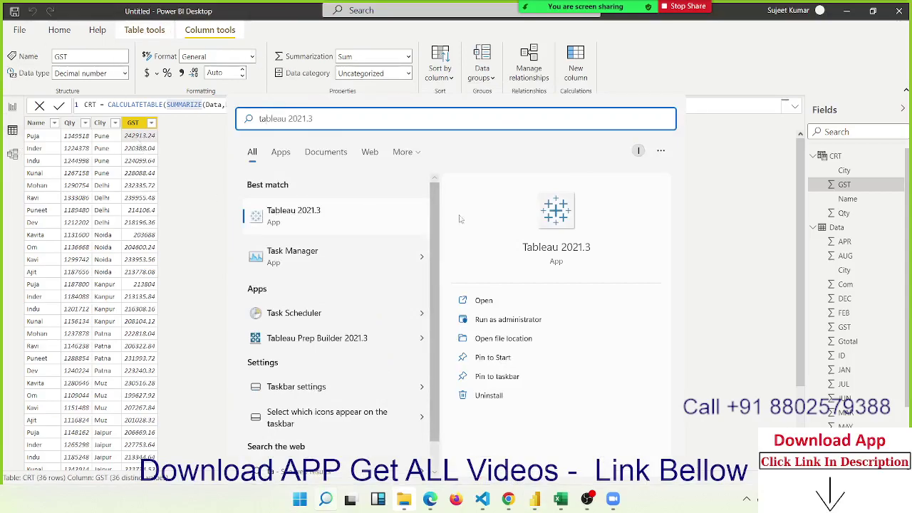
pyautogui.press('Return')
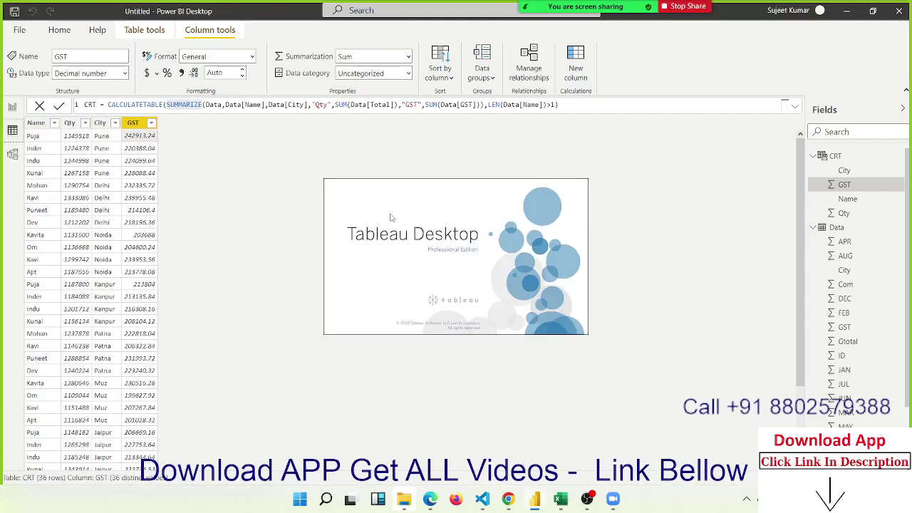
# Show the Data table's rows in Power BI's Data view, then switch to Tableau
pyautogui.click(16, 107)
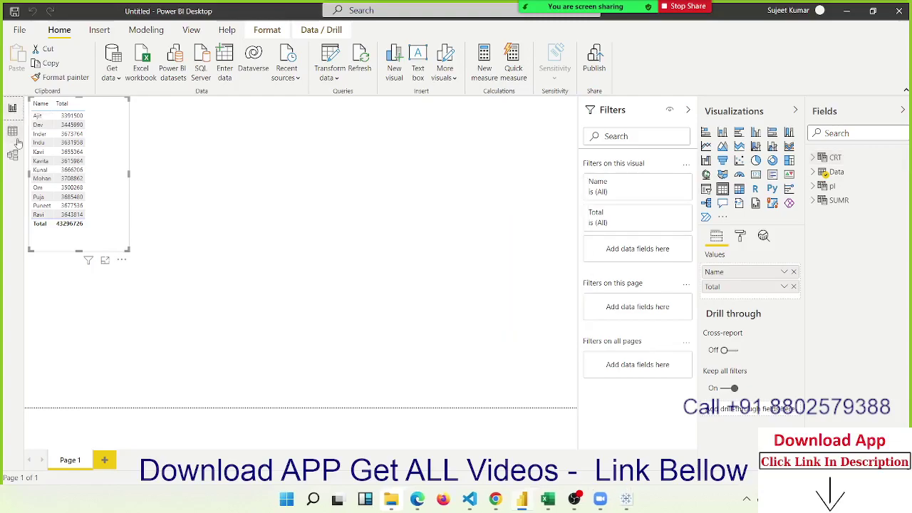
pyautogui.click(13, 131)
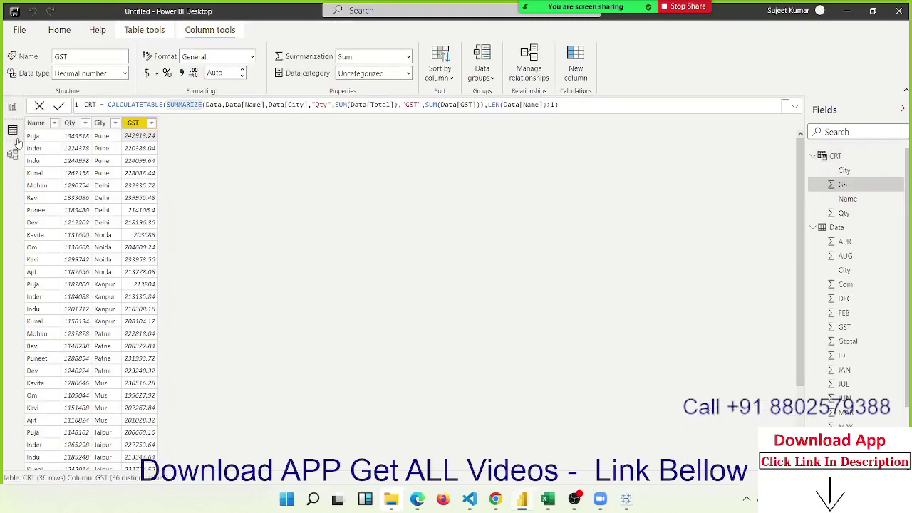
pyautogui.click(844, 230)
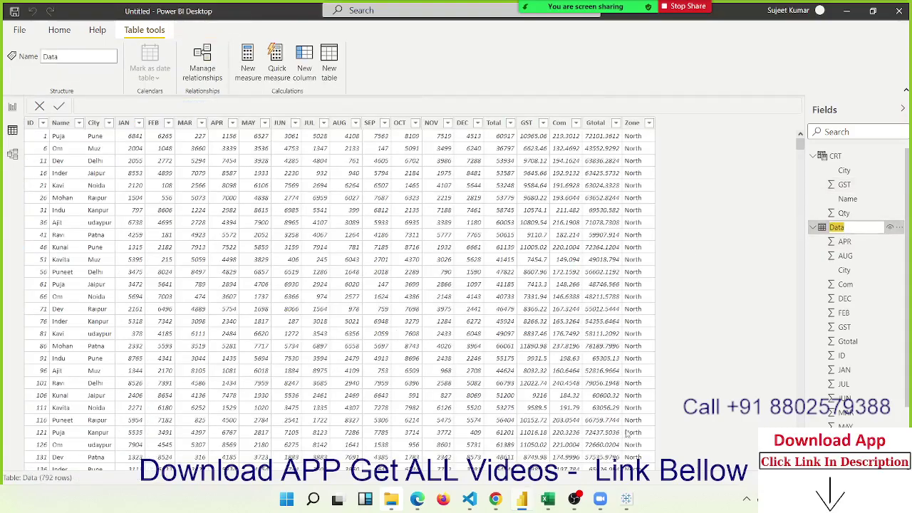
pyautogui.click(627, 499)
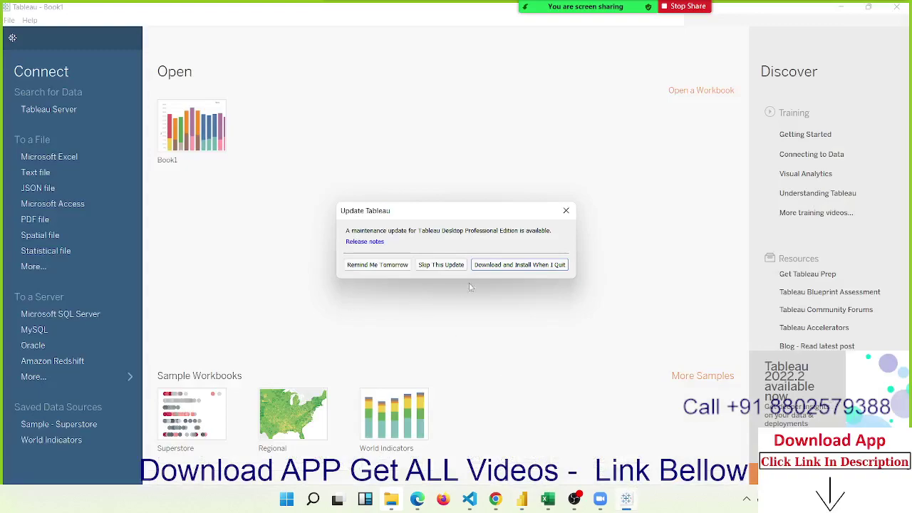
# Postpone the Tableau update until quitting and minimise Tableau
pyautogui.click(511, 265)
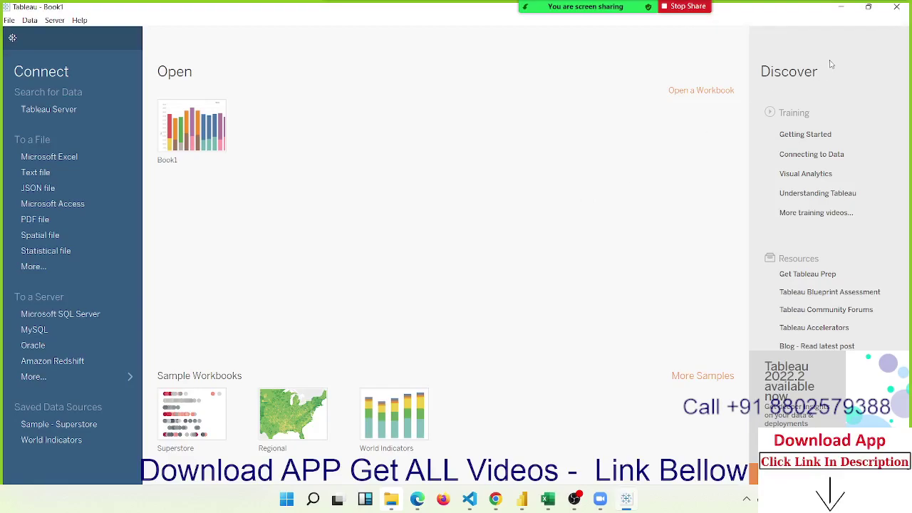
pyautogui.click(841, 11)
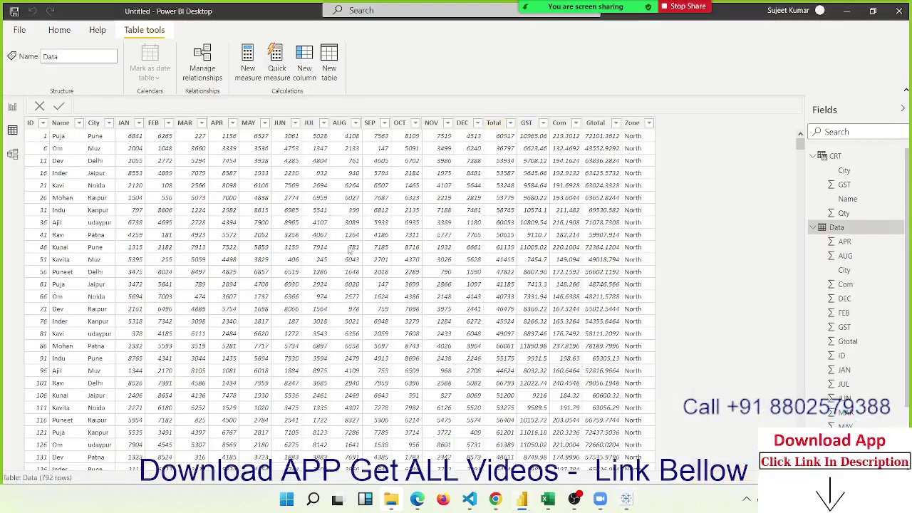
# Go to the report page and delete the existing Name and Total table visual
pyautogui.click(339, 122)
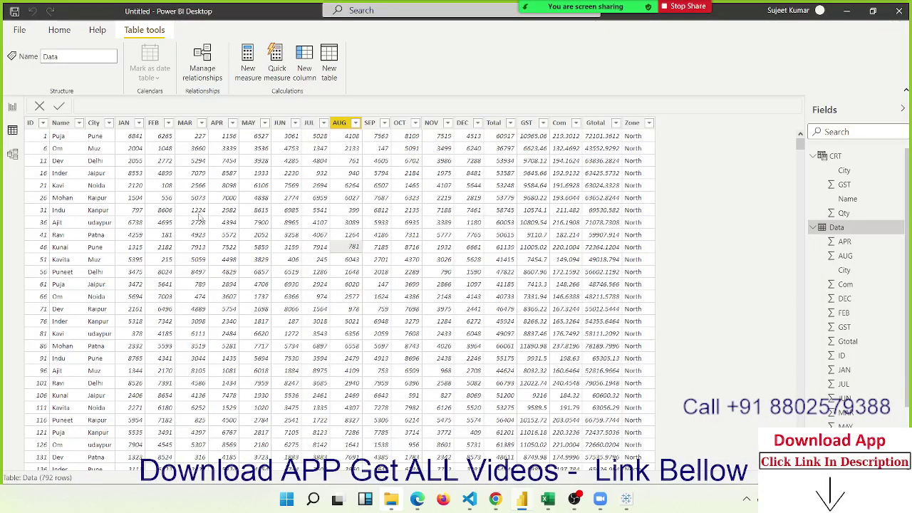
pyautogui.click(14, 107)
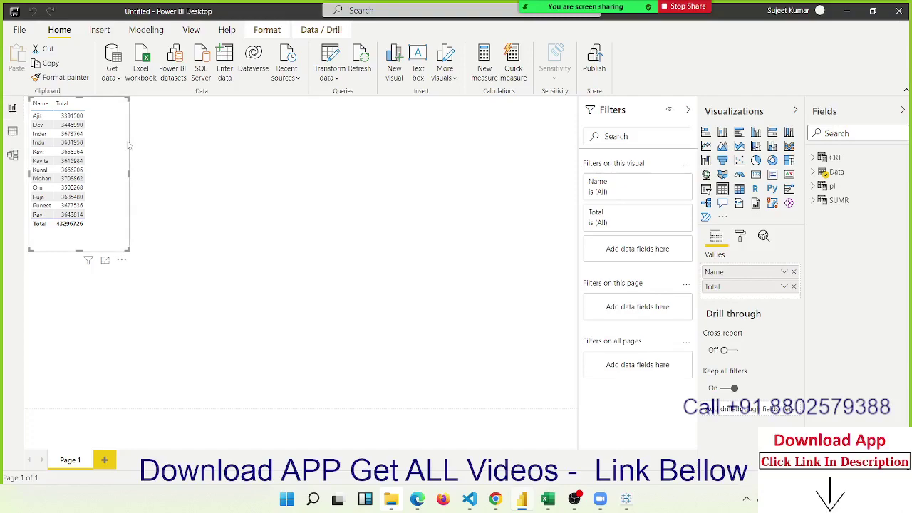
pyautogui.press('Delete')
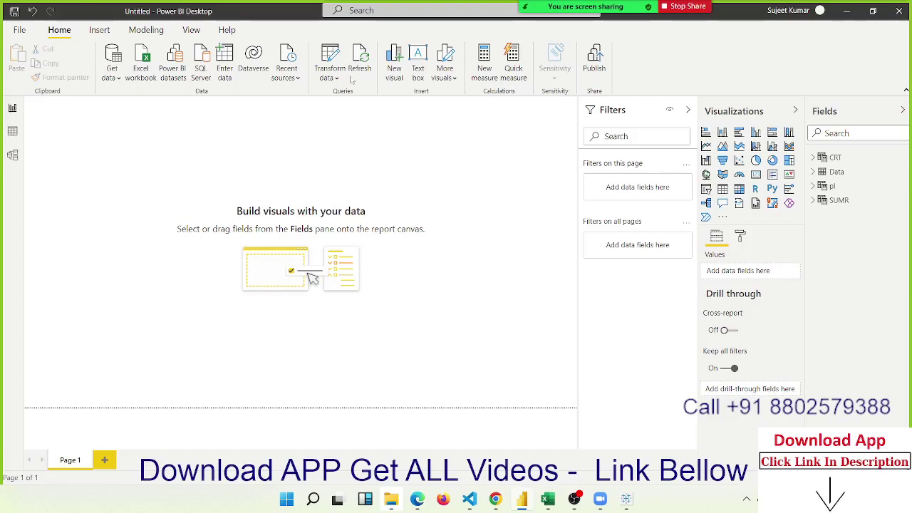
# Expand the Data table's fields and add a blank table visual to the report
pyautogui.click(813, 172)
pyautogui.click(813, 172)
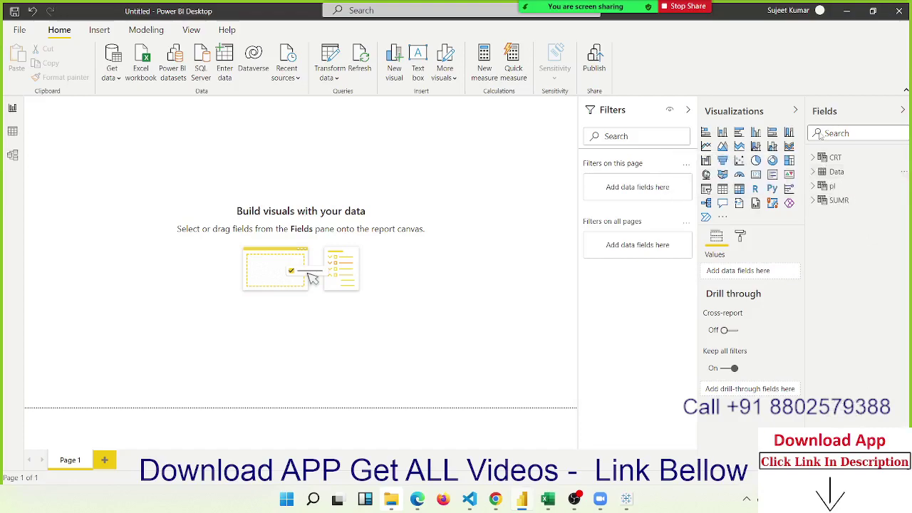
pyautogui.click(813, 172)
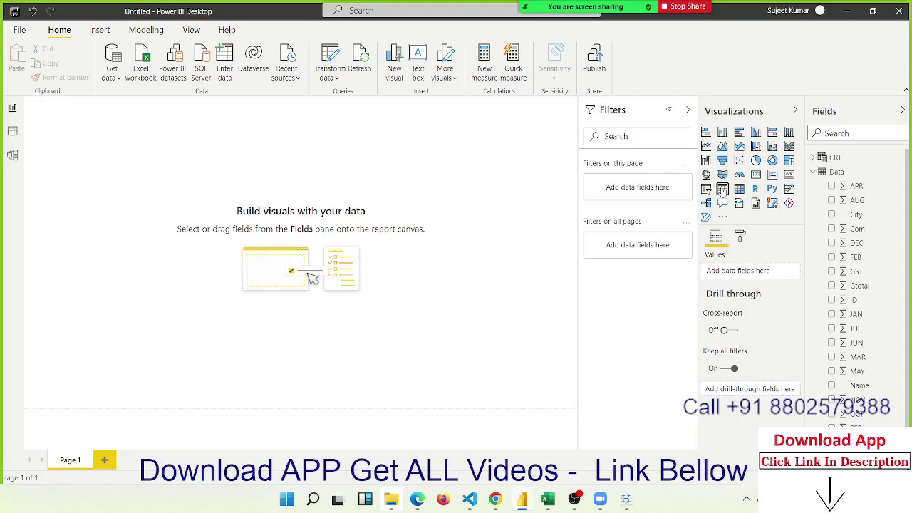
pyautogui.click(722, 190)
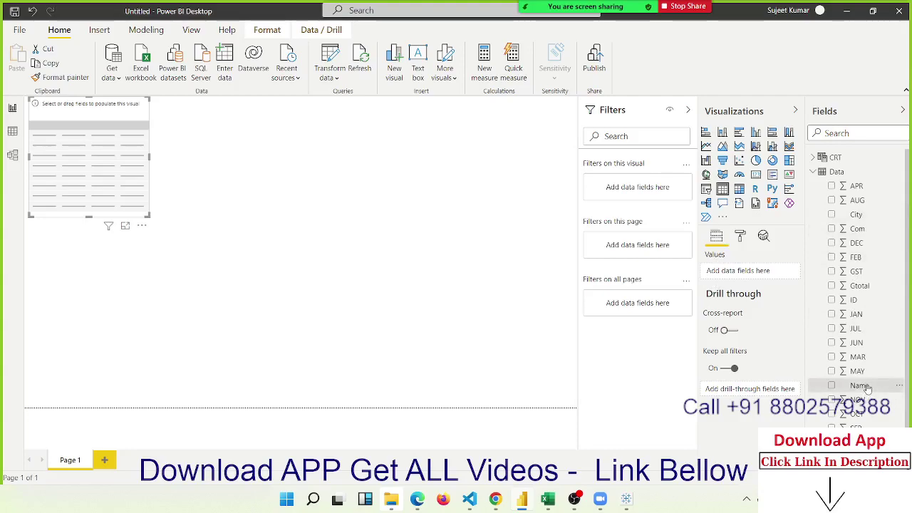
# Fill the table with the Name and Total fields and enlarge it on the canvas
pyautogui.moveTo(860, 385); pyautogui.dragTo(98, 163)
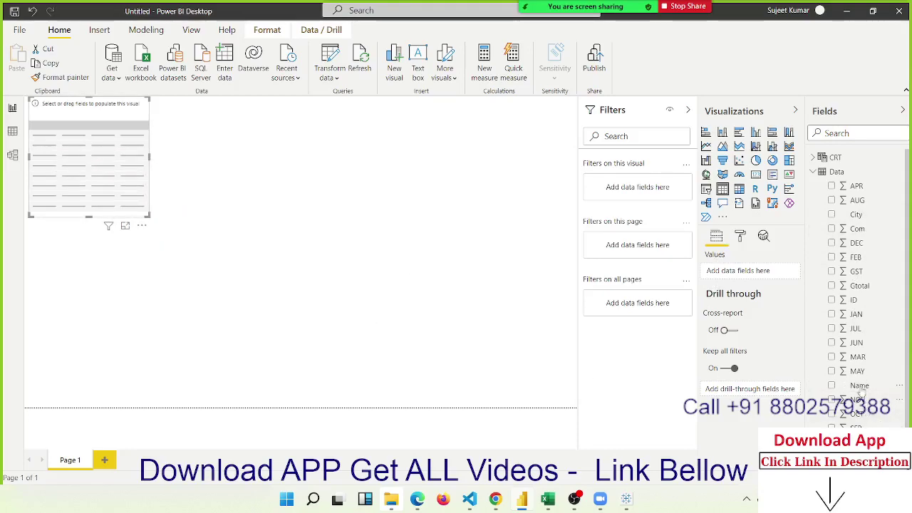
pyautogui.moveTo(860, 386); pyautogui.dragTo(99, 146)
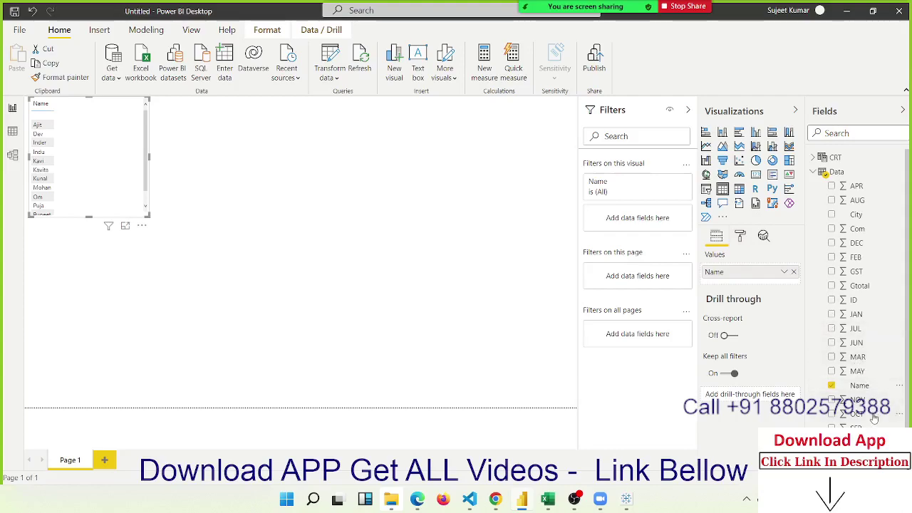
pyautogui.moveTo(860, 386); pyautogui.dragTo(115, 194)
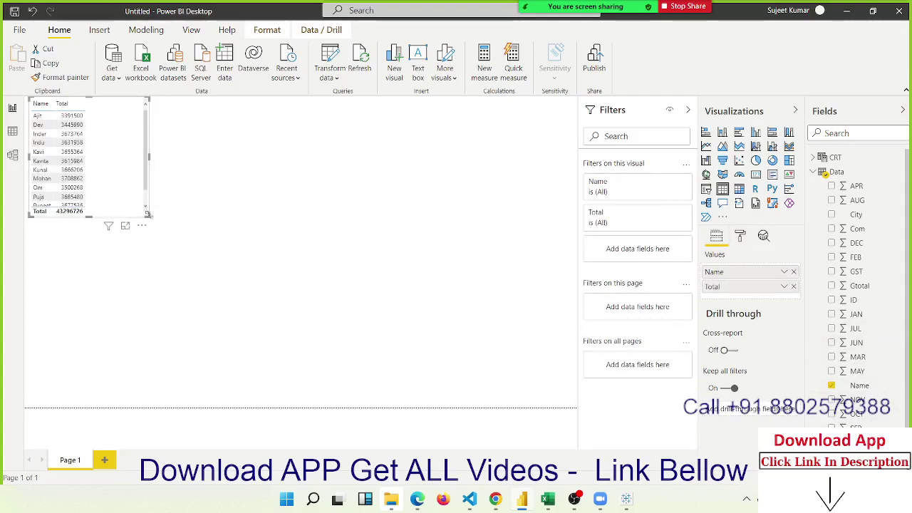
pyautogui.moveTo(264, 287); pyautogui.dragTo(292, 285)
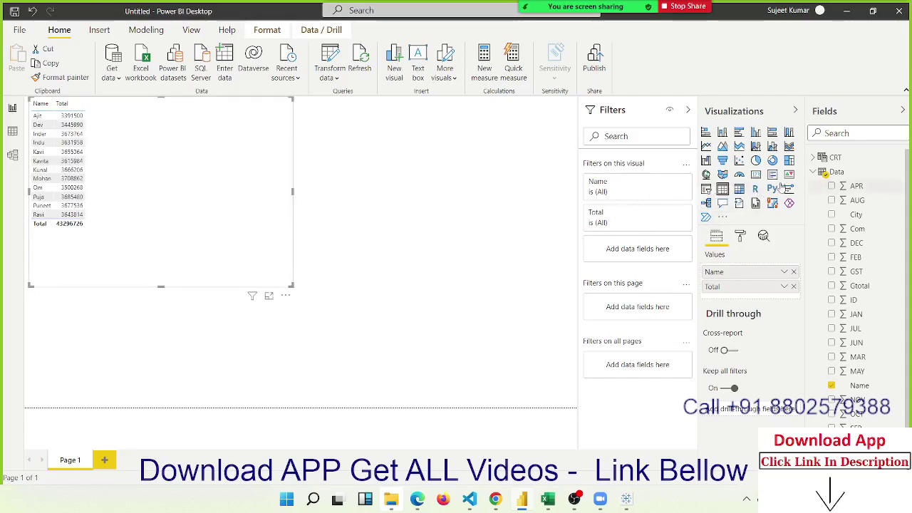
# Convert the table to a matrix with City as its columns
pyautogui.click(740, 190)
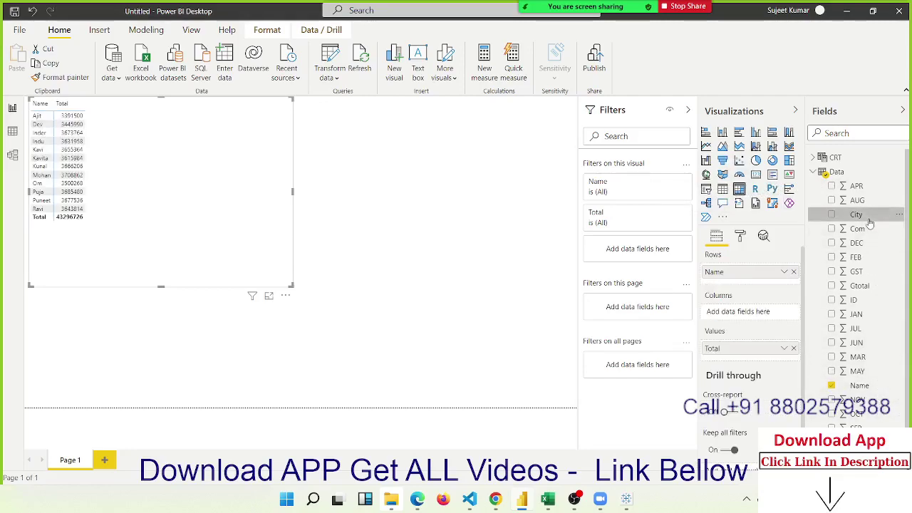
pyautogui.moveTo(856, 214); pyautogui.dragTo(775, 320)
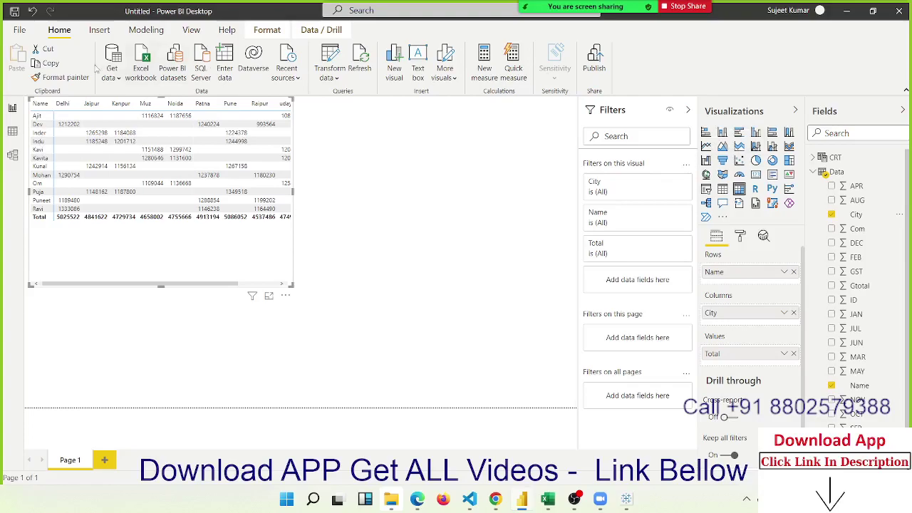
# Abandon the Excel workbook import and Get data list, returning to Data view of the Data table
pyautogui.click(126, 73)
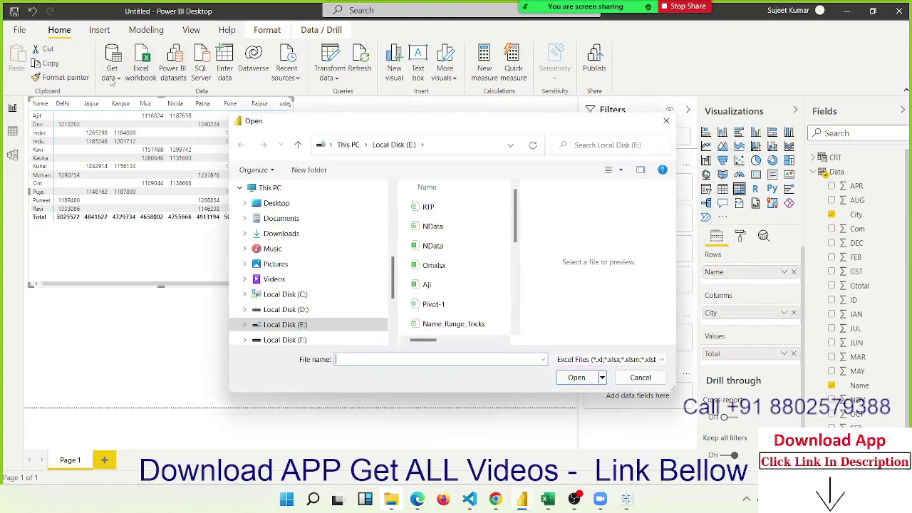
pyautogui.press('Escape')
pyautogui.click(111, 81)
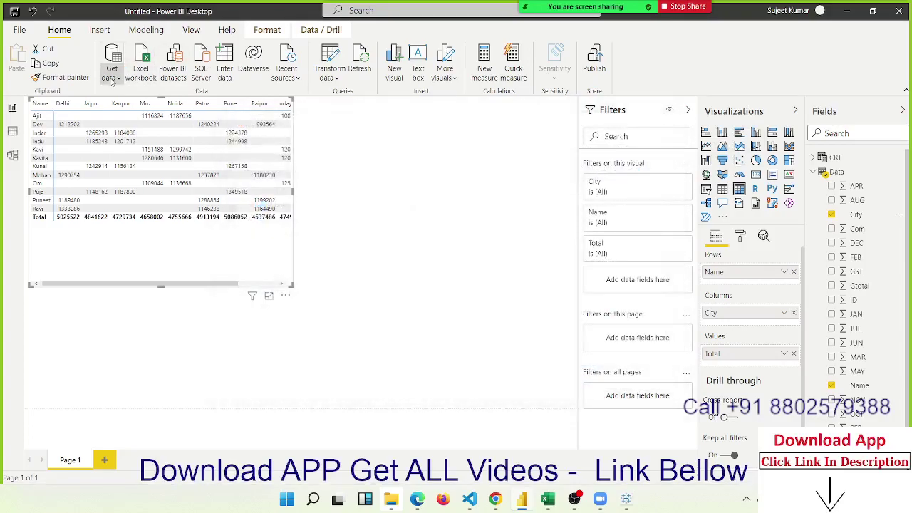
pyautogui.press('Escape')
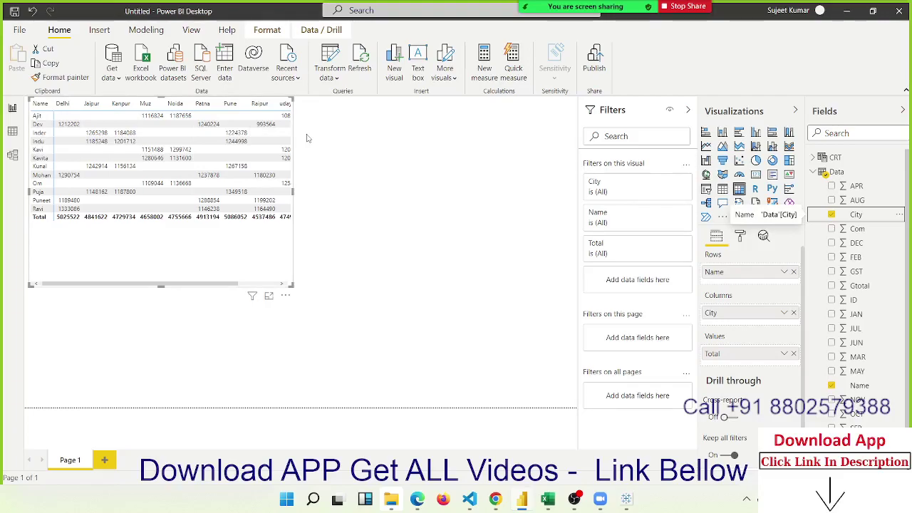
pyautogui.click(20, 132)
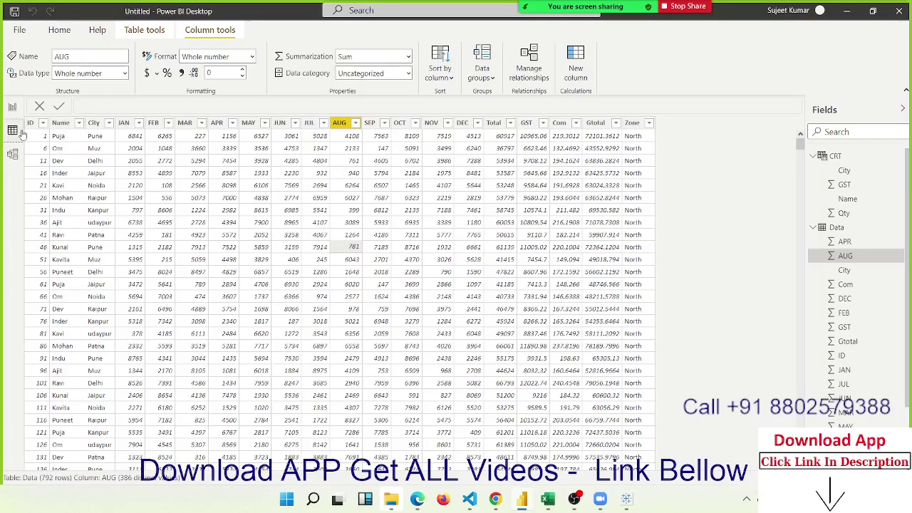
# Display the CRT calculated table's 36 rows and its CALCULATETABLE-SUMMARIZE formula
pyautogui.click(834, 159)
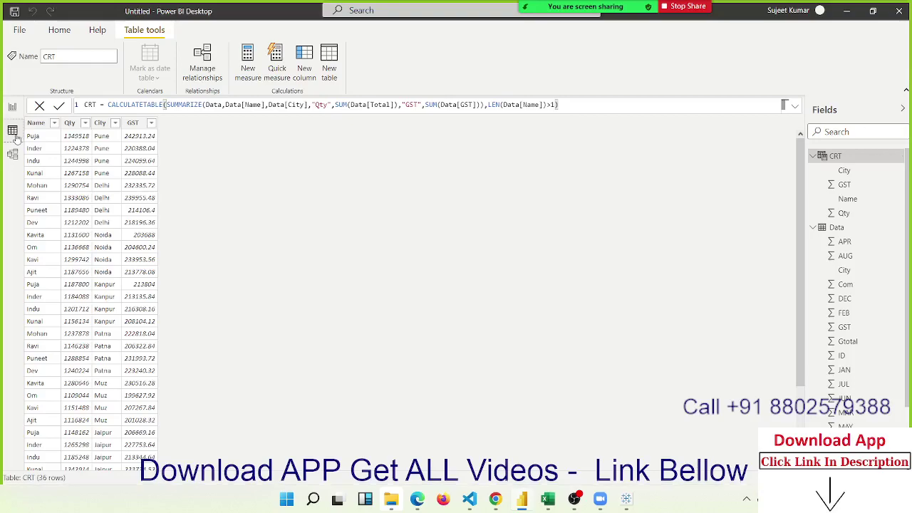
pyautogui.click(60, 31)
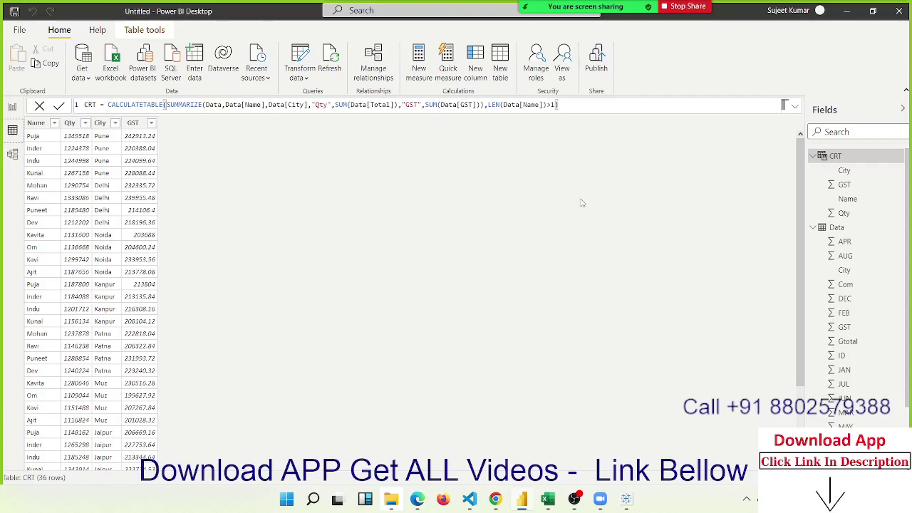
# Browse the File menu's recent reports and Export options without choosing anything
pyautogui.click(20, 35)
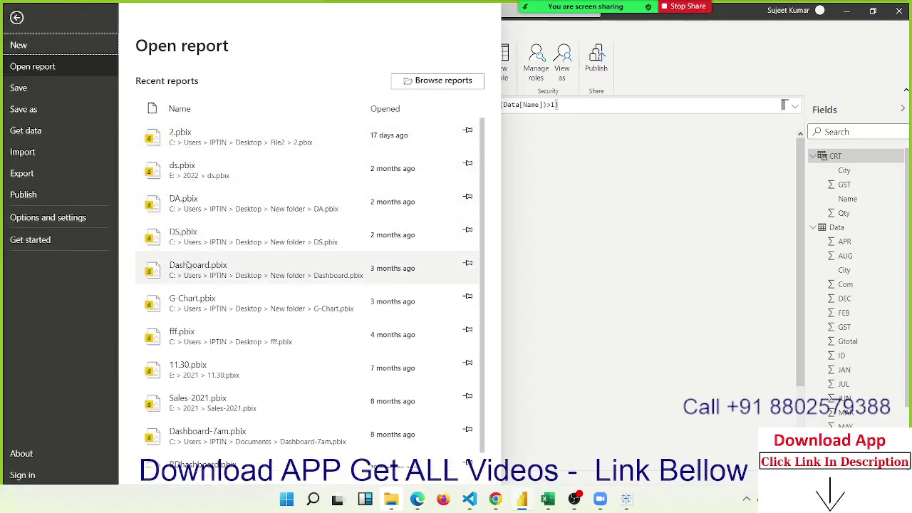
pyautogui.click(81, 173)
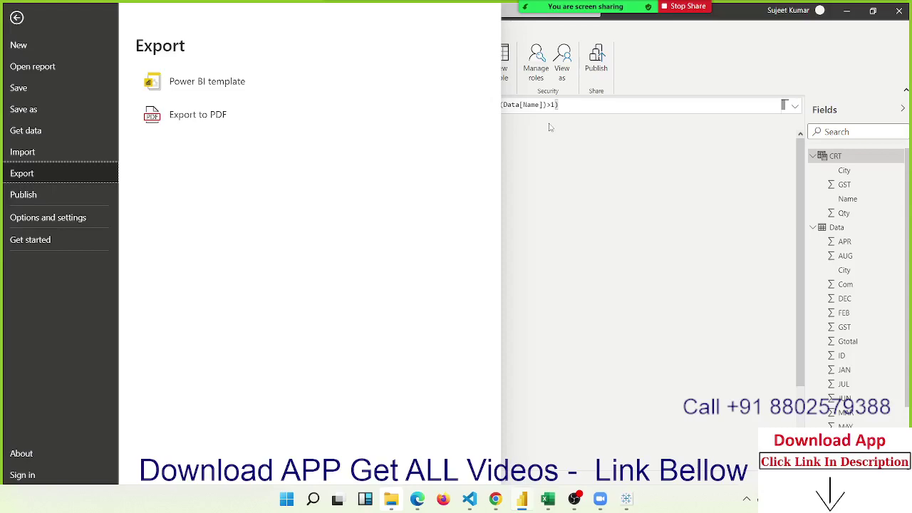
pyautogui.press('Escape')
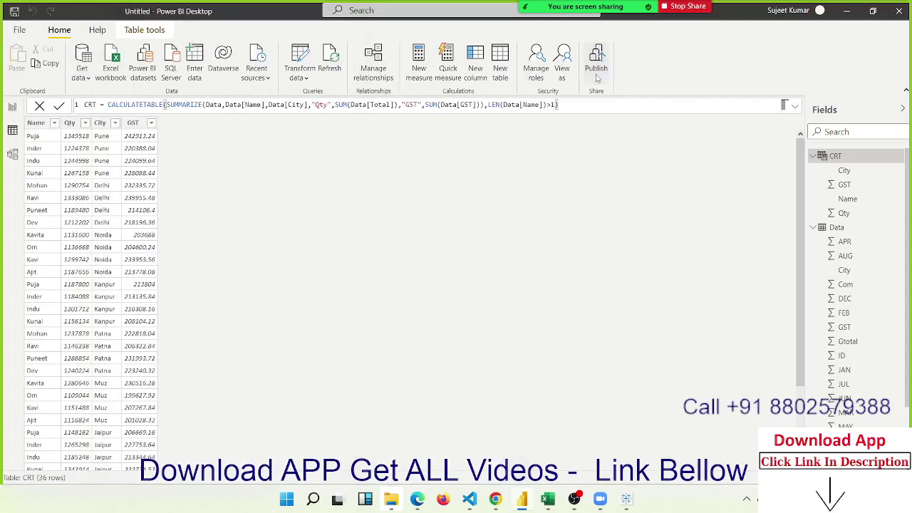
# Try Publish, decline saving changes, and switch to the addepto article in Chrome
pyautogui.click(598, 71)
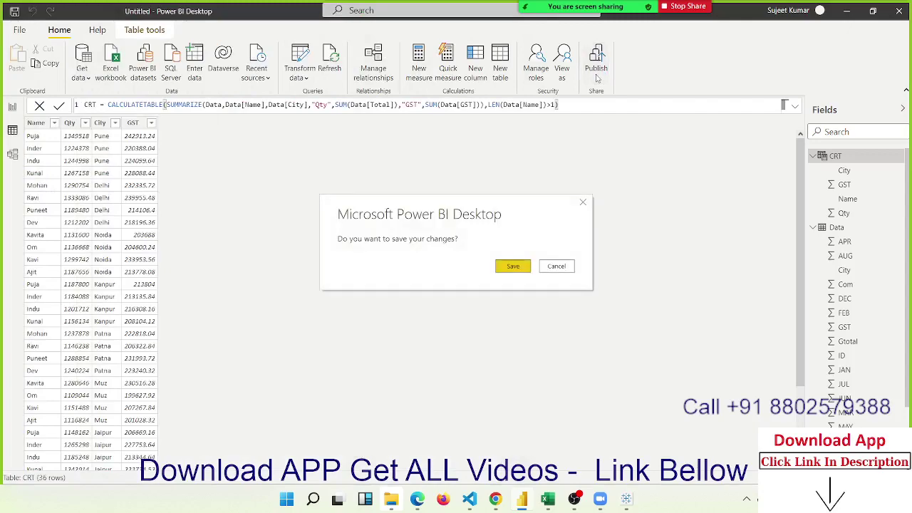
pyautogui.click(583, 205)
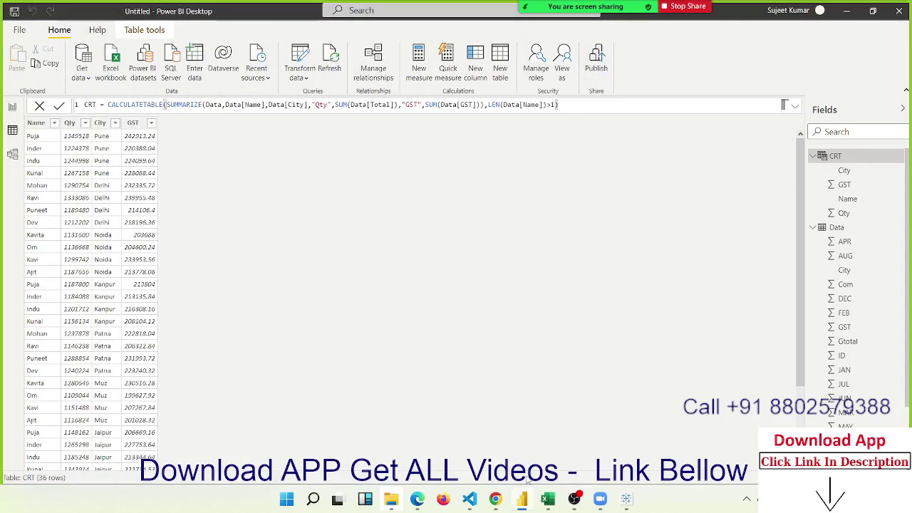
pyautogui.click(497, 498)
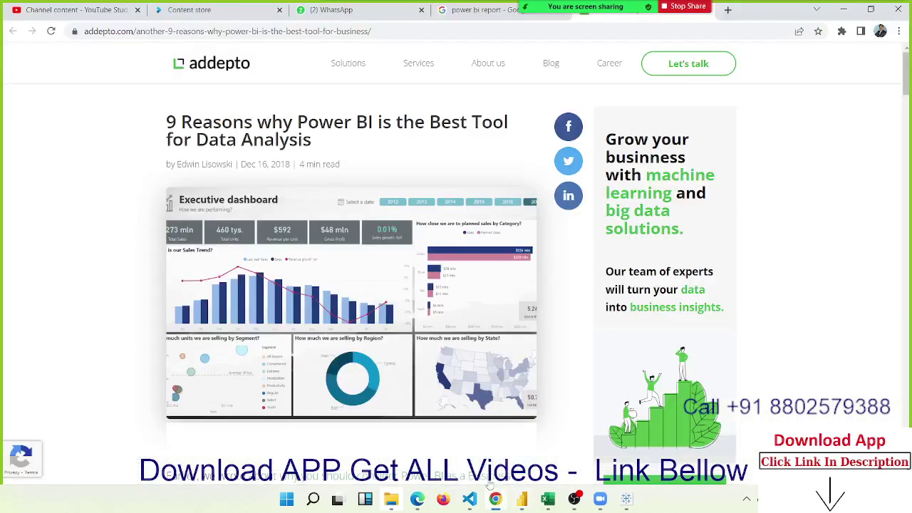
# Go to powerbi.microsoft.com by entering 'power' in Chrome's address bar
pyautogui.click(397, 28)
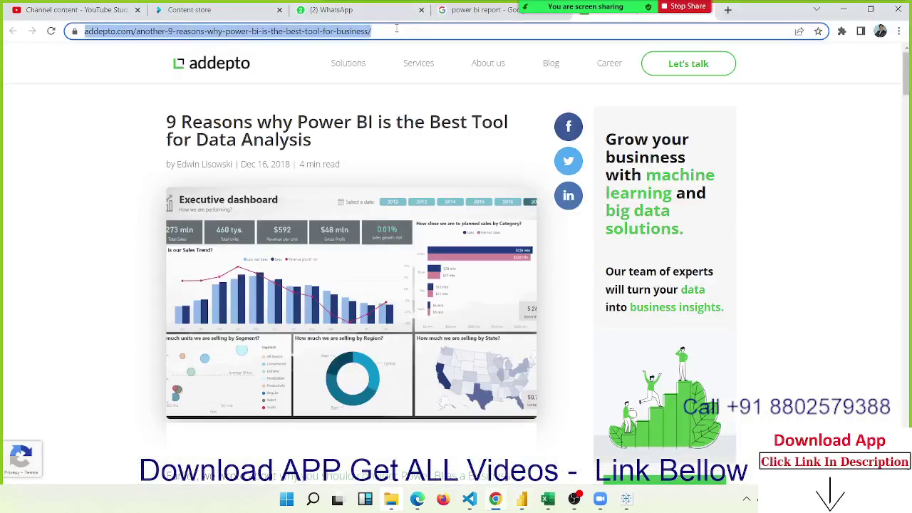
pyautogui.write('power')
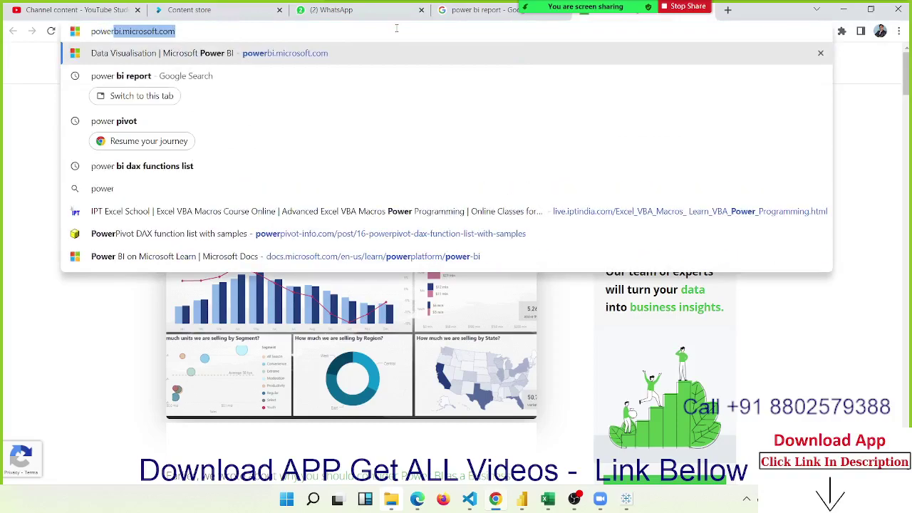
pyautogui.press('Return')
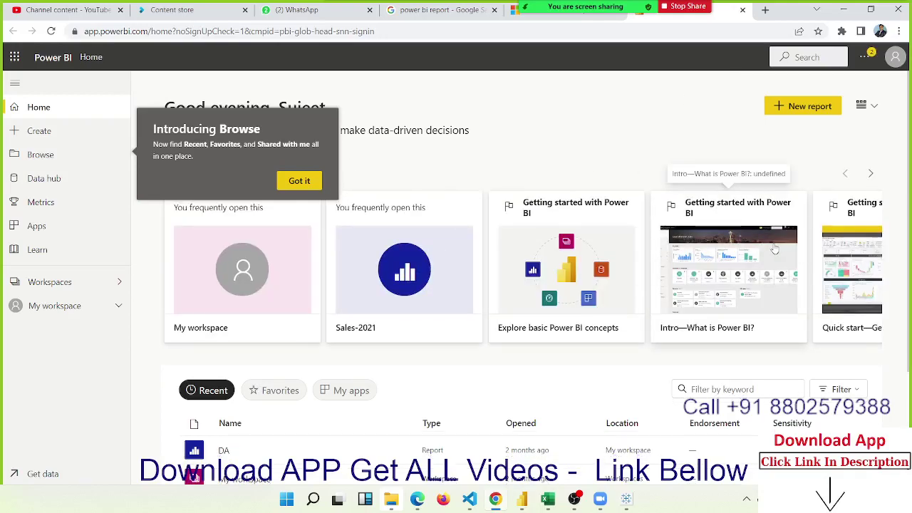
# Open the Intro—What is Power BI? learning card and start Microsoft Learn sign-in
pyautogui.click(711, 285)
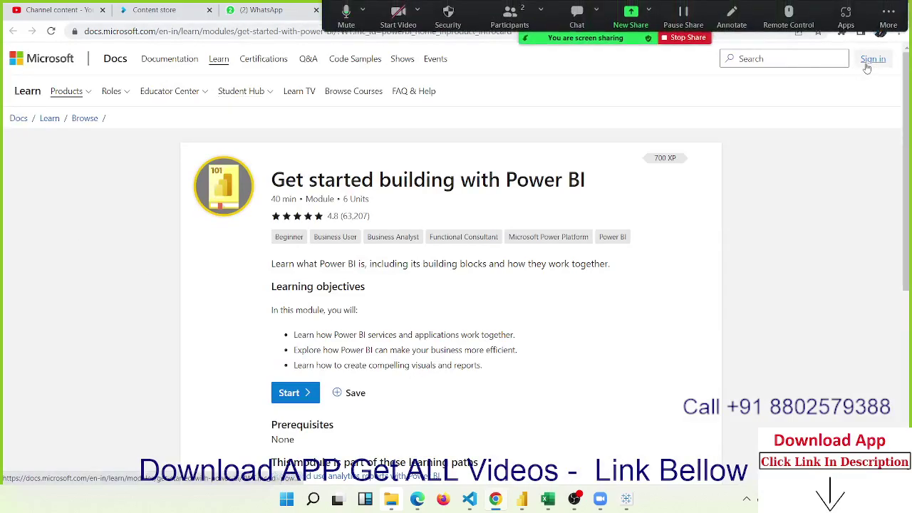
pyautogui.click(867, 67)
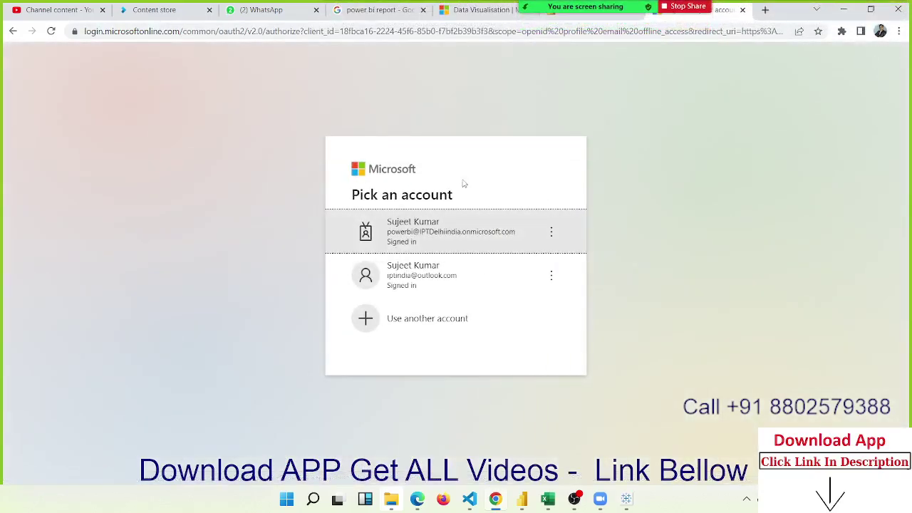
# Sign in with the work account and accept the suggested display name
pyautogui.click(435, 246)
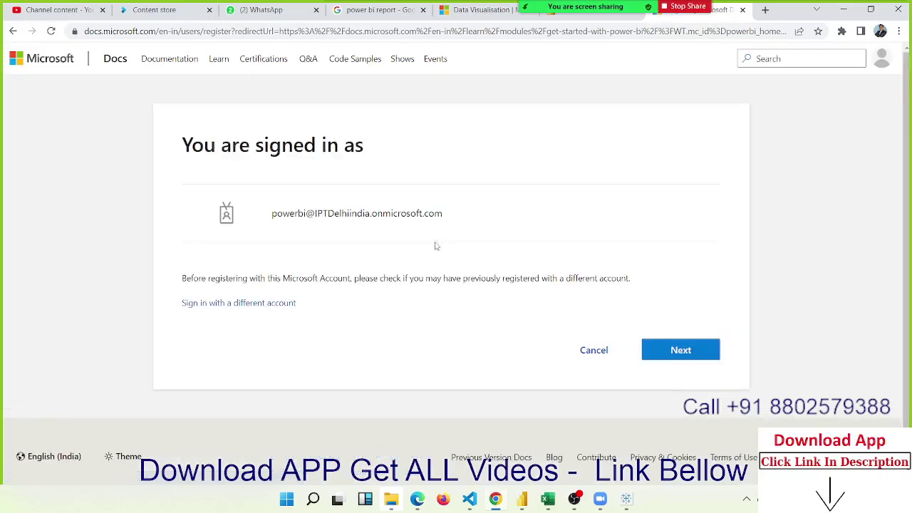
pyautogui.click(657, 347)
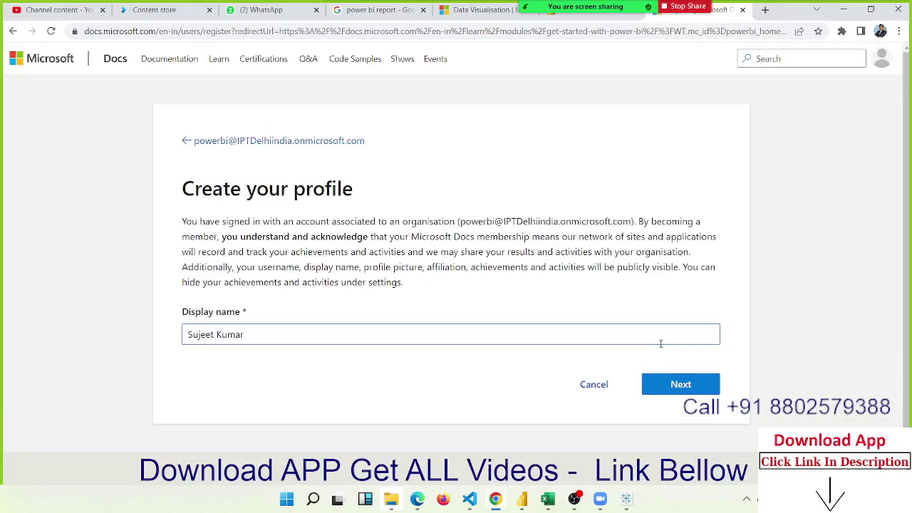
pyautogui.click(661, 342)
pyautogui.click(681, 385)
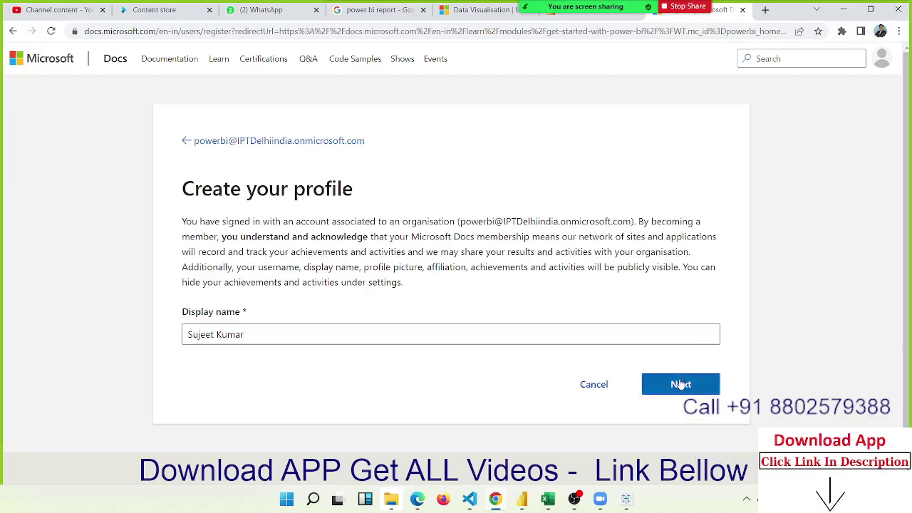
pyautogui.click(682, 407)
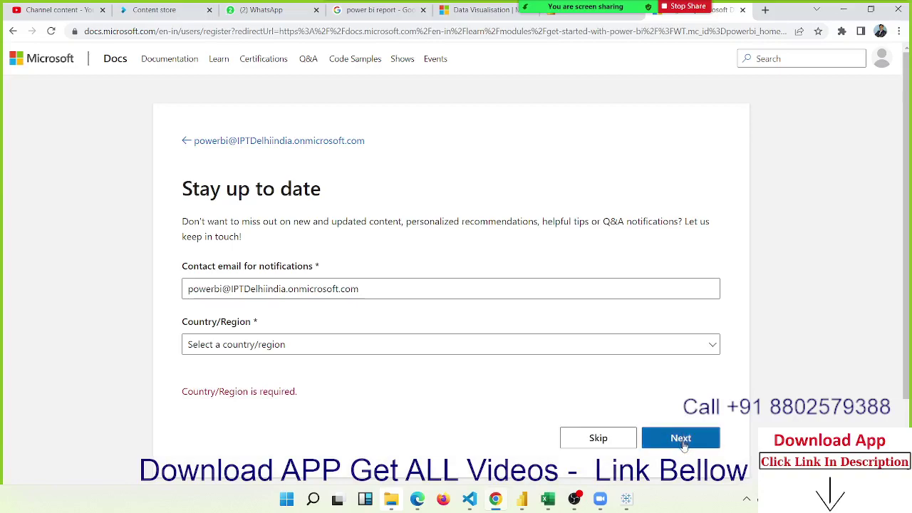
# Set the profile country to India and continue past notification settings
pyautogui.click(488, 353)
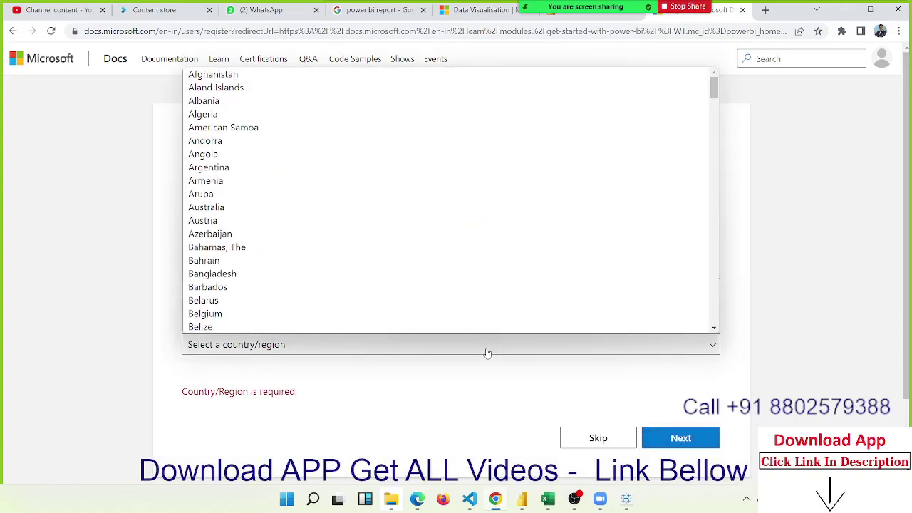
pyautogui.press('i')
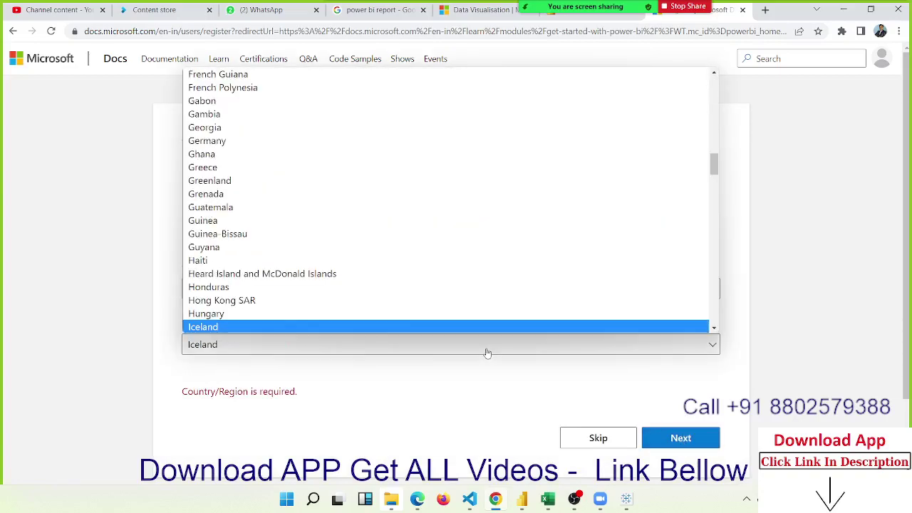
pyautogui.press('Down')
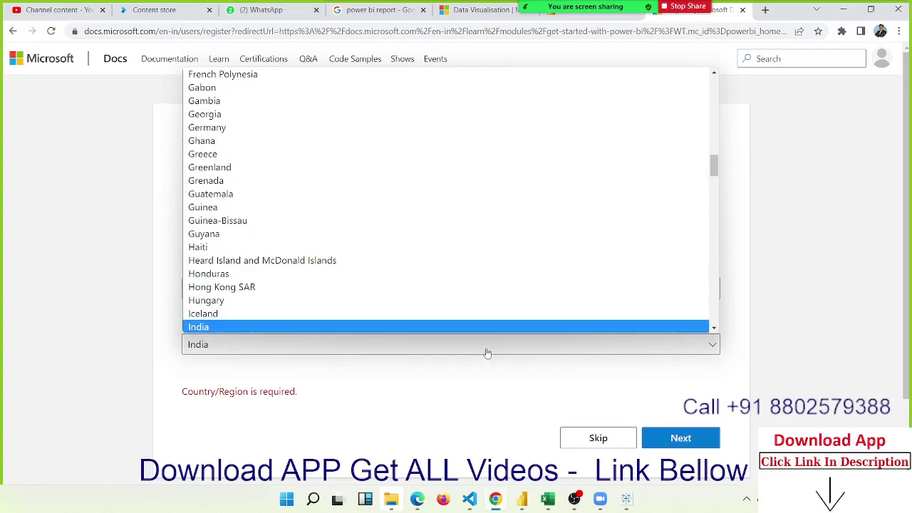
pyautogui.press('Return')
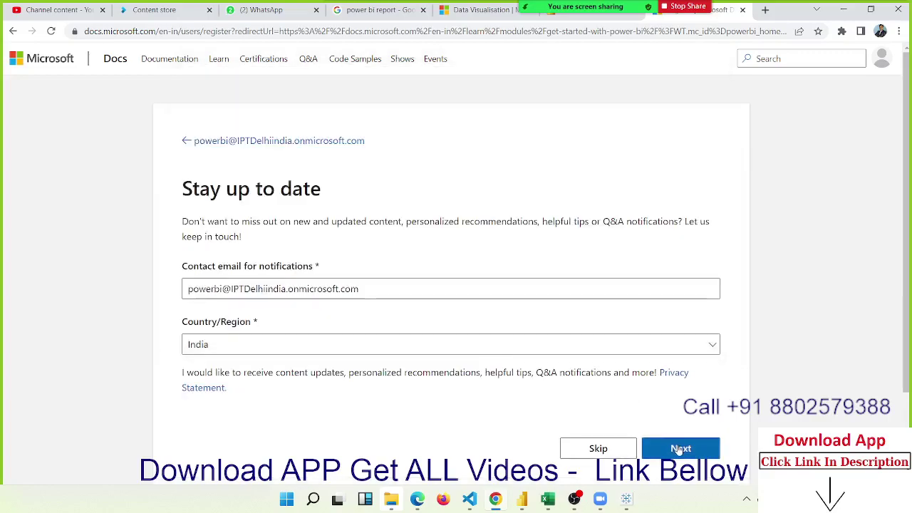
pyautogui.click(680, 449)
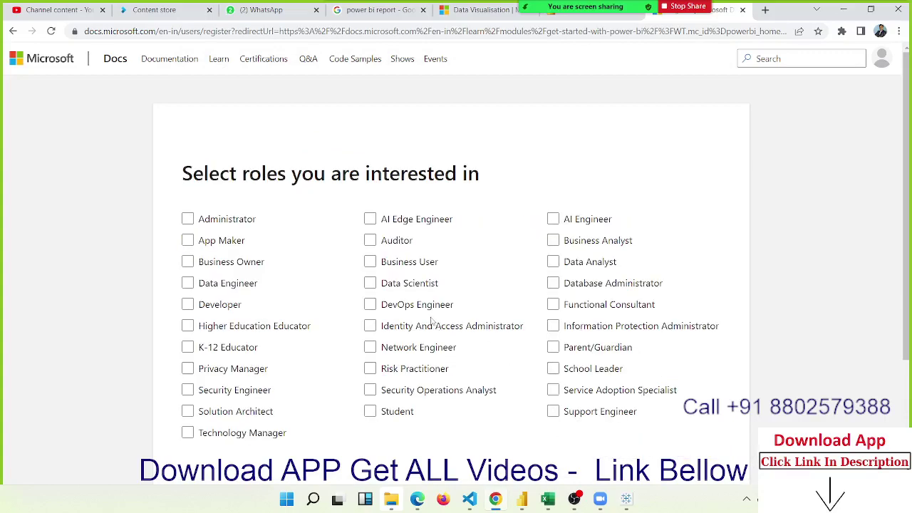
# Select the Administrator and Data Engineer roles and continue
pyautogui.click(221, 219)
pyautogui.click(221, 219)
pyautogui.moveTo(641, 413); pyautogui.dragTo(197, 411)
pyautogui.click(196, 411)
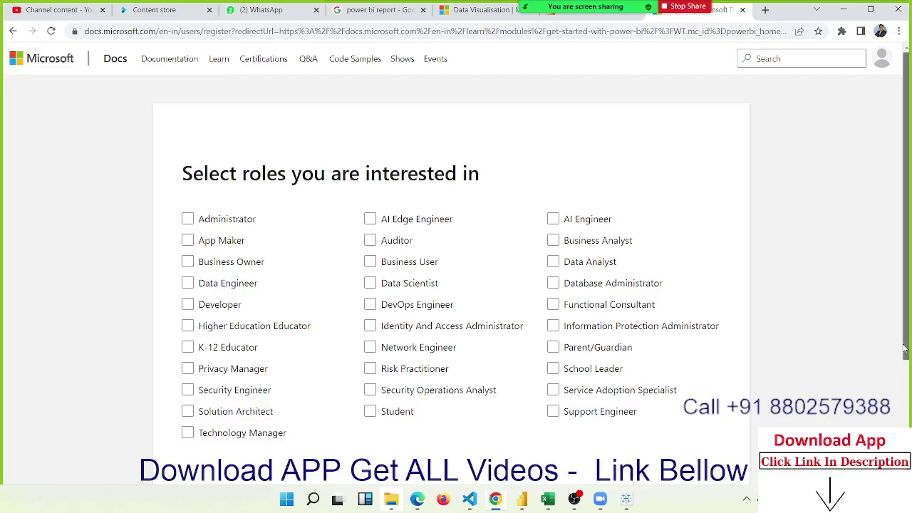
pyautogui.scroll(-2, 536, 311)
pyautogui.click(318, 157)
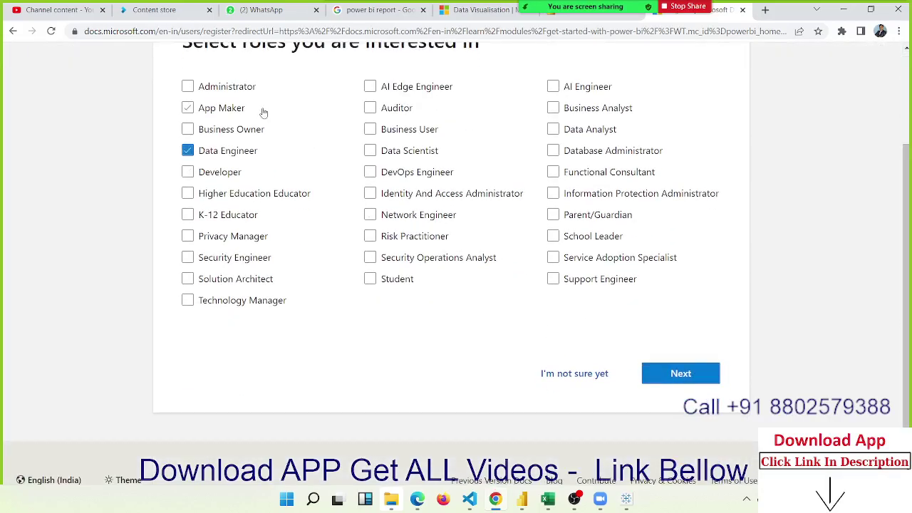
pyautogui.click(239, 87)
pyautogui.moveTo(440, 243); pyautogui.dragTo(653, 374)
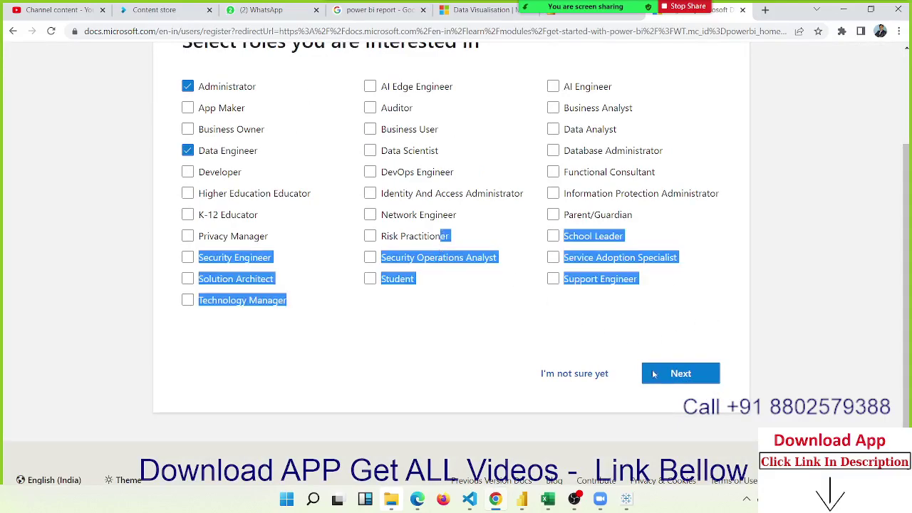
pyautogui.click(700, 379)
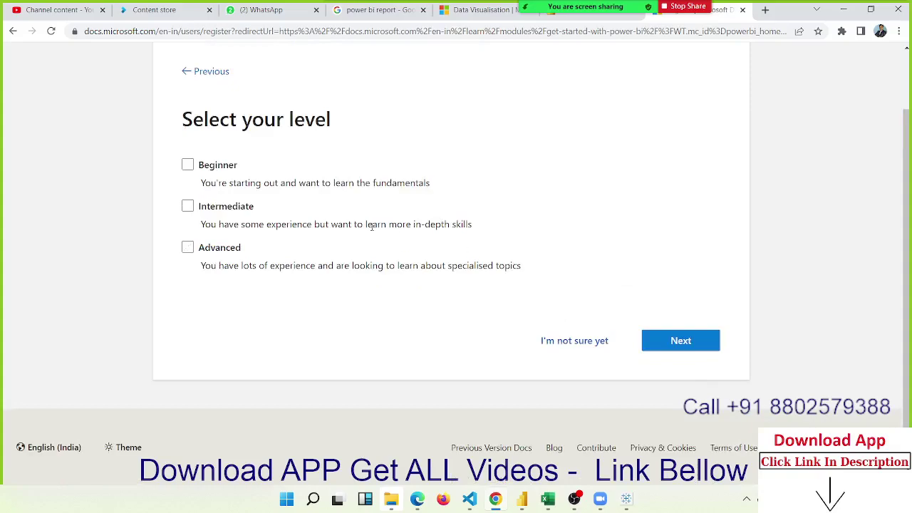
# Choose Advanced experience level and Consumer product interest, then finish the learner profile
pyautogui.click(214, 248)
pyautogui.click(214, 248)
pyautogui.click(690, 350)
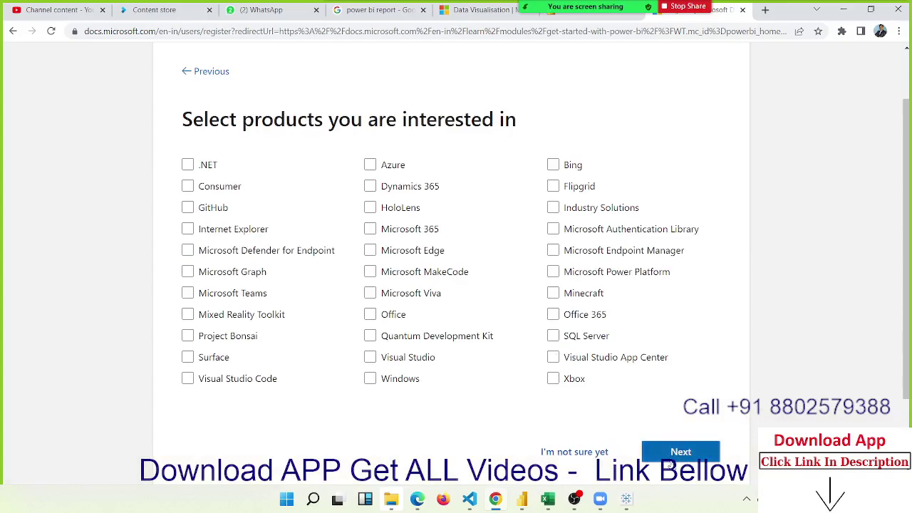
pyautogui.click(220, 186)
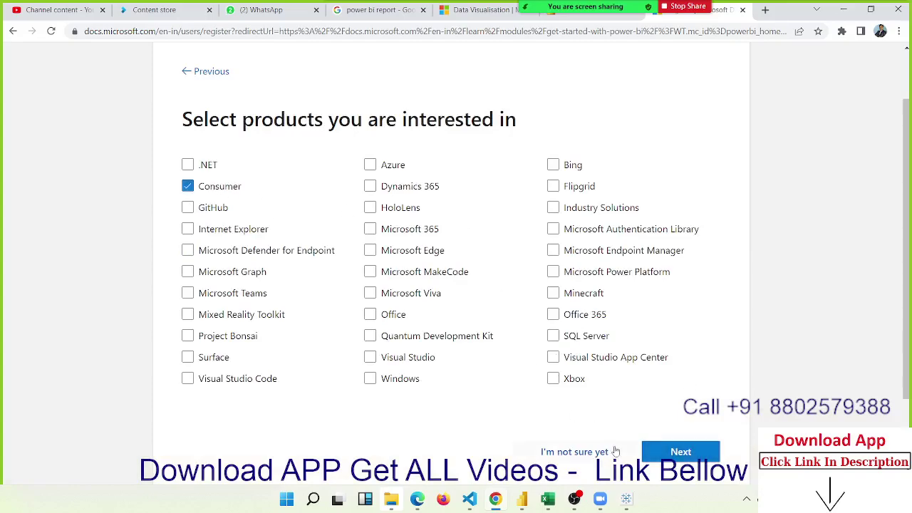
pyautogui.rightClick(583, 451)
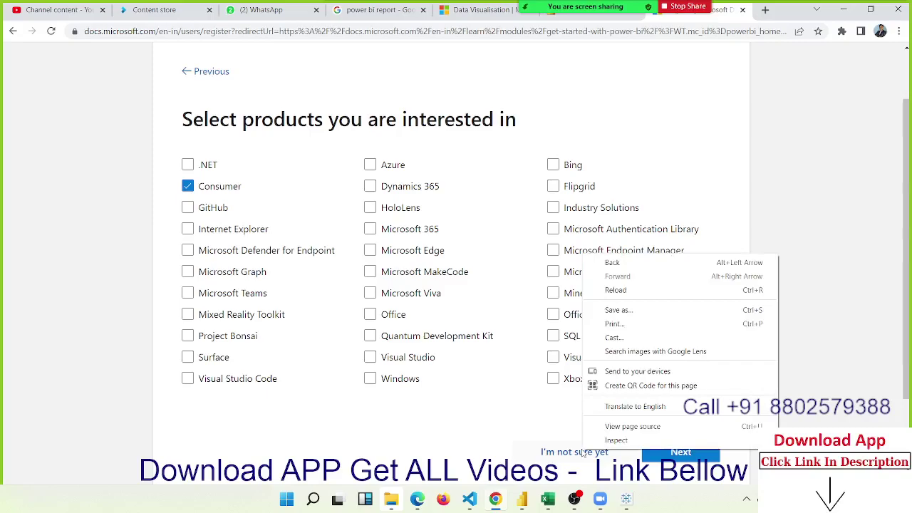
pyautogui.click(583, 452)
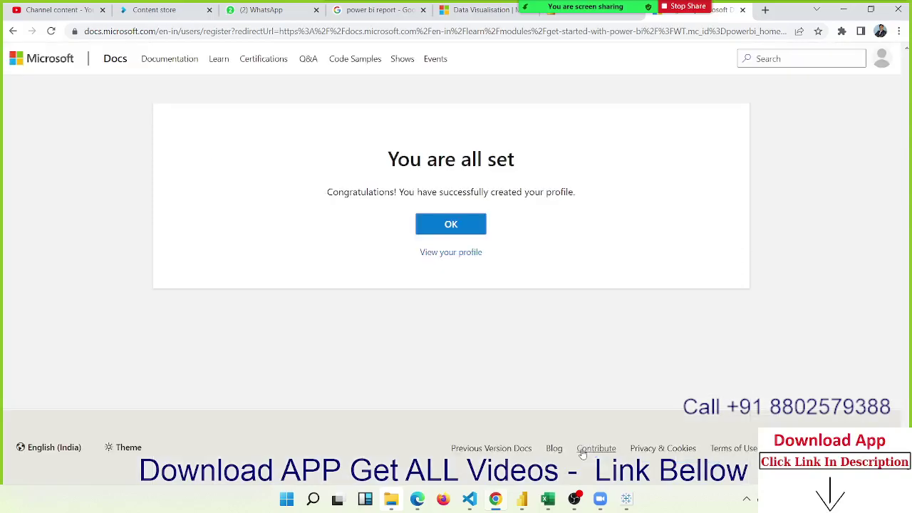
pyautogui.click(452, 224)
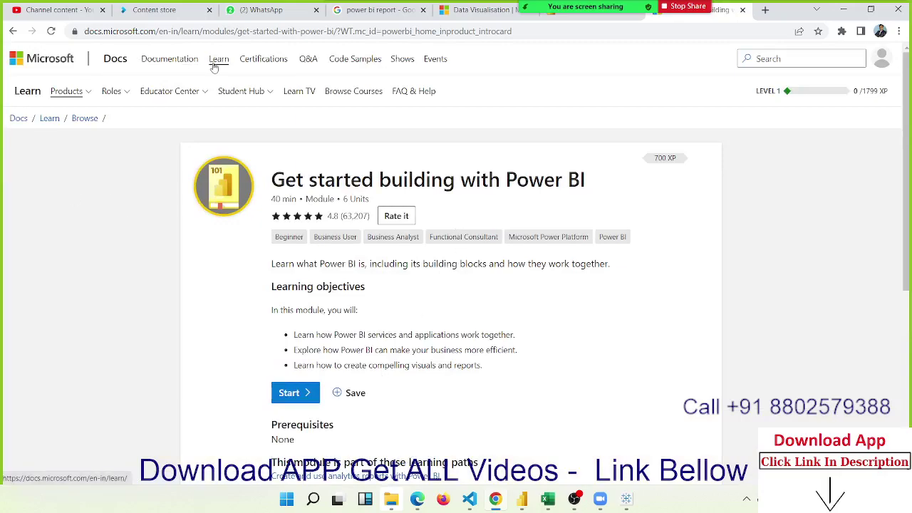
# View the learner profile page, then go to the Microsoft Docs home page
pyautogui.click(882, 59)
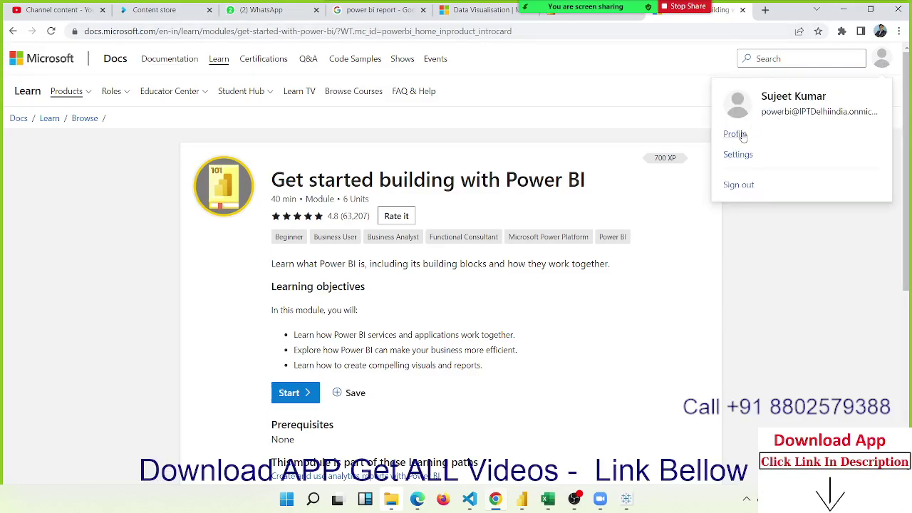
pyautogui.click(737, 134)
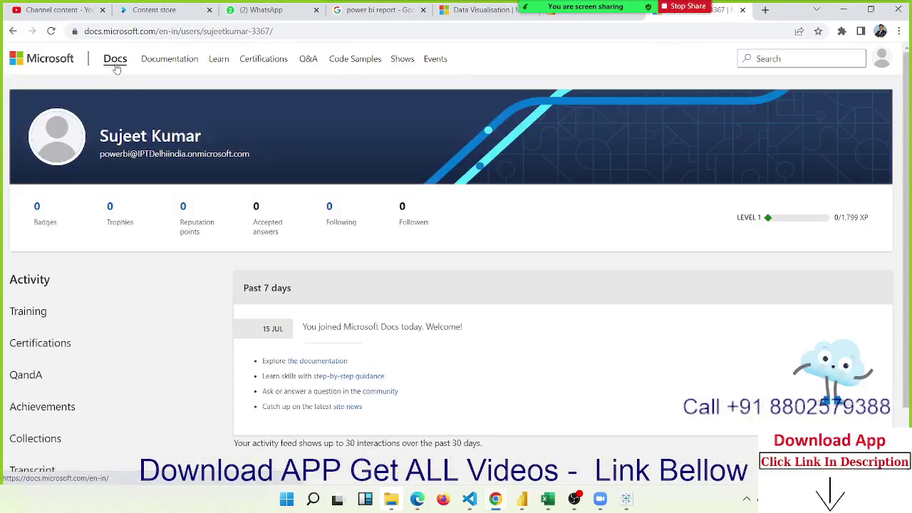
pyautogui.click(118, 65)
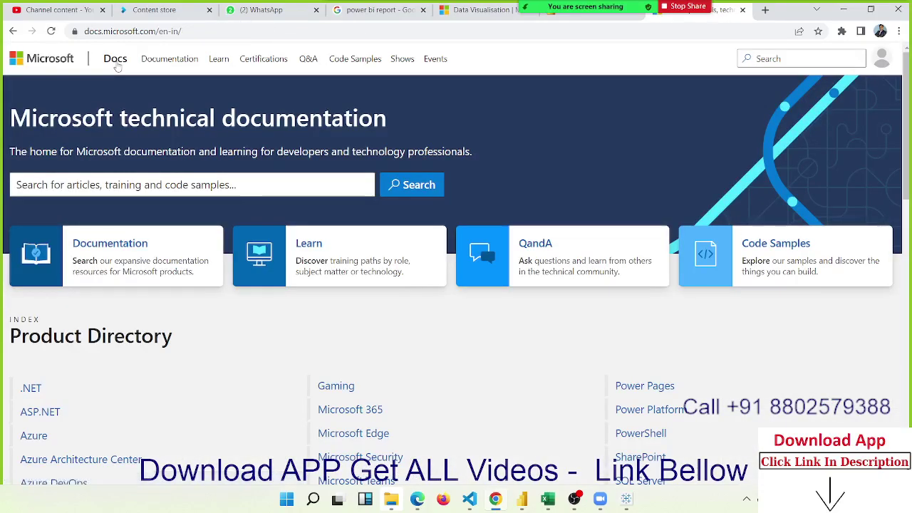
# Open the Microsoft Q&A page from the Docs header
pyautogui.click(141, 32)
pyautogui.click(303, 57)
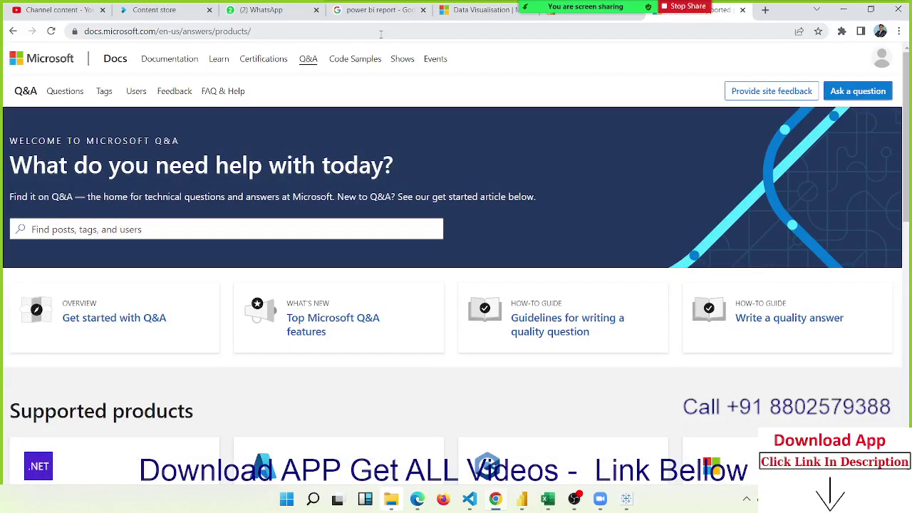
pyautogui.click(353, 31)
pyautogui.click(353, 30)
# Return to powerbi.microsoft.com via the 'po' address suggestion and sign in to the service
pyautogui.tripleClick(353, 29)
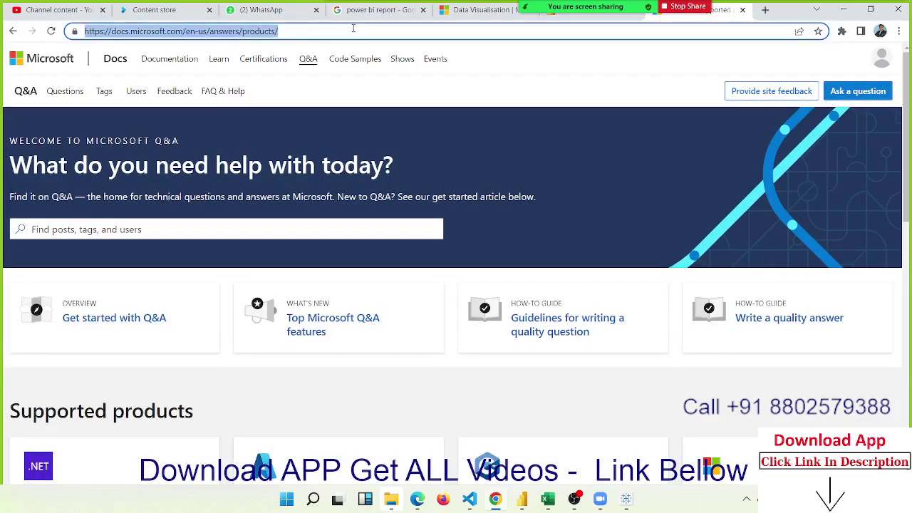
pyautogui.write('po')
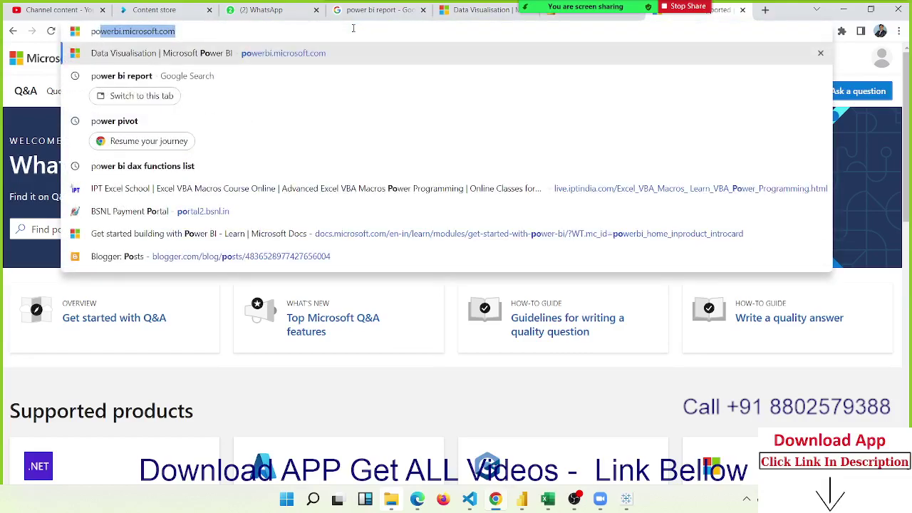
pyautogui.click(342, 61)
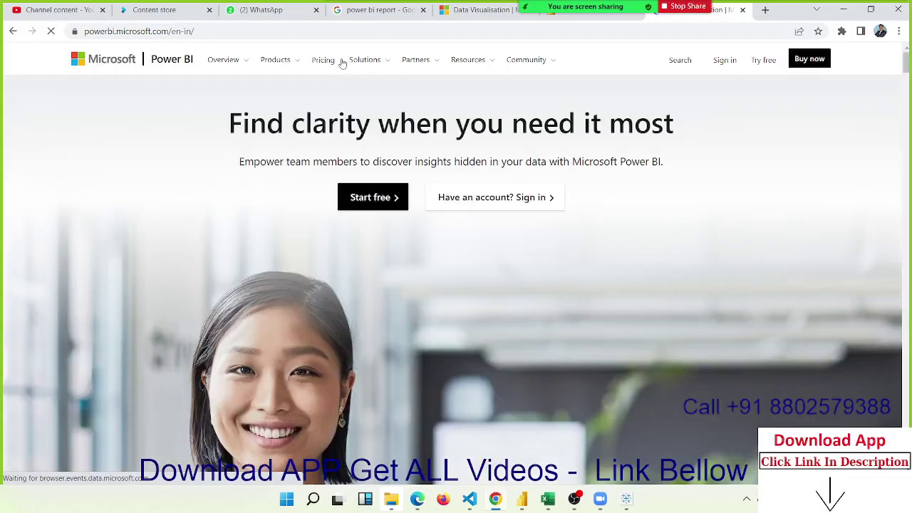
pyautogui.click(721, 63)
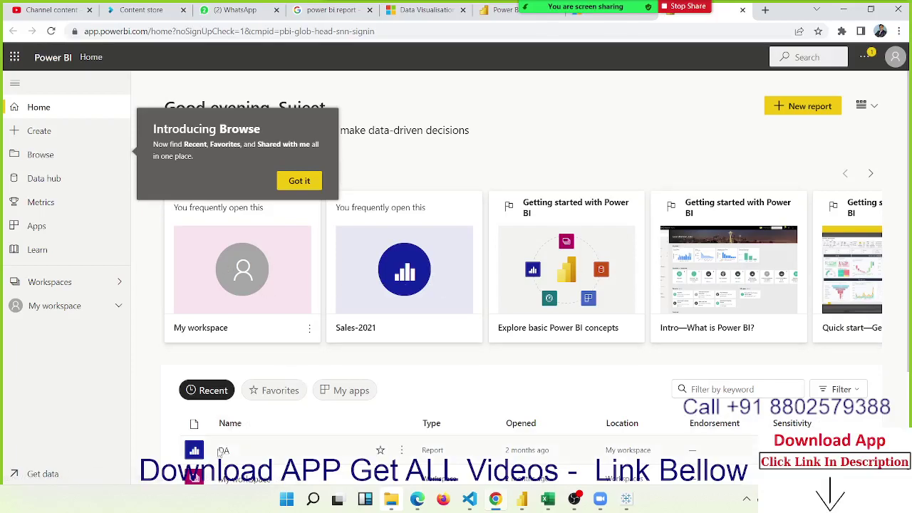
# Open the DA report from Recent, dismiss the Browse tip, and check its Export options
pyautogui.click(223, 450)
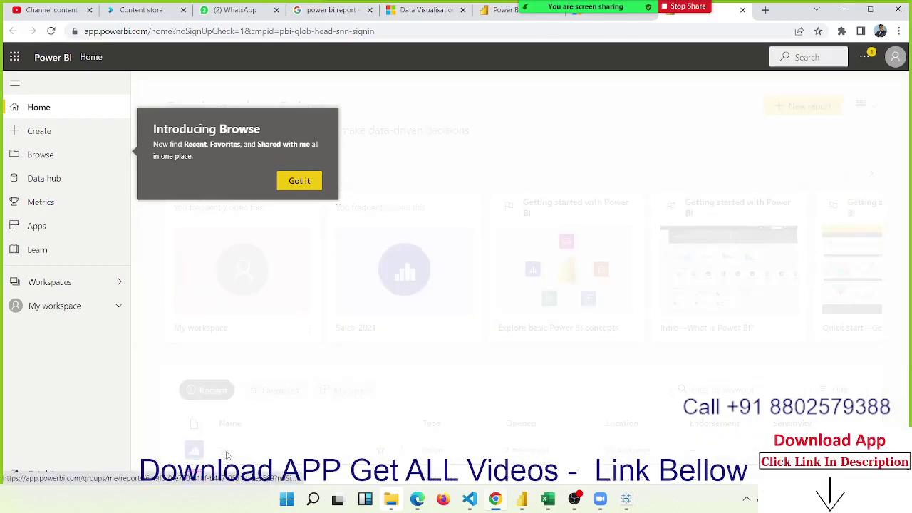
pyautogui.click(298, 184)
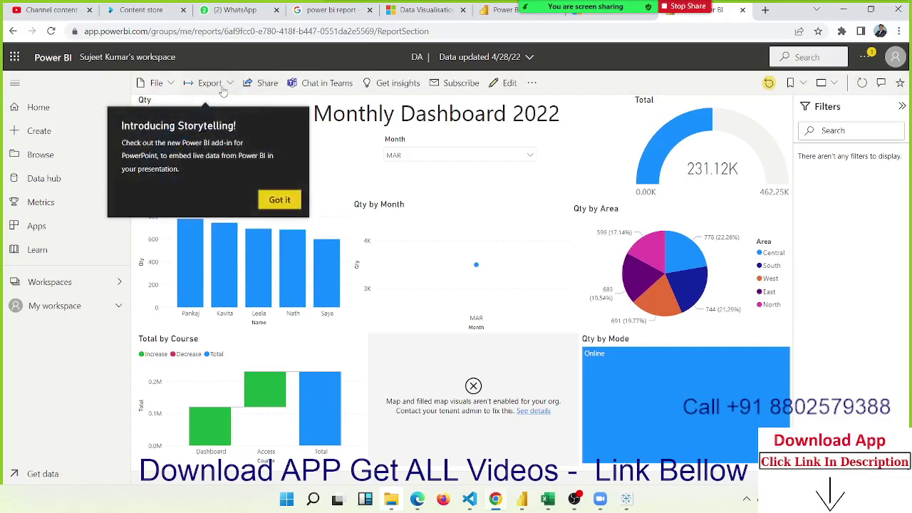
pyautogui.click(224, 85)
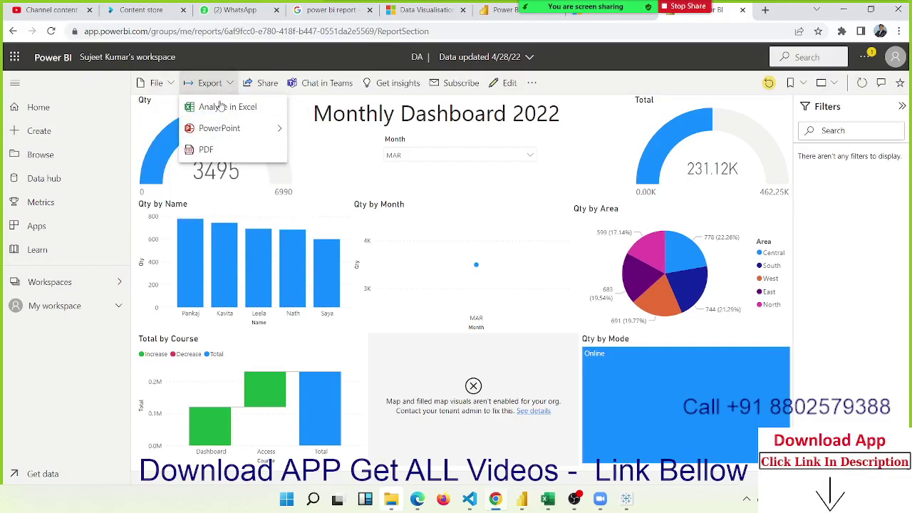
pyautogui.moveTo(220, 128)
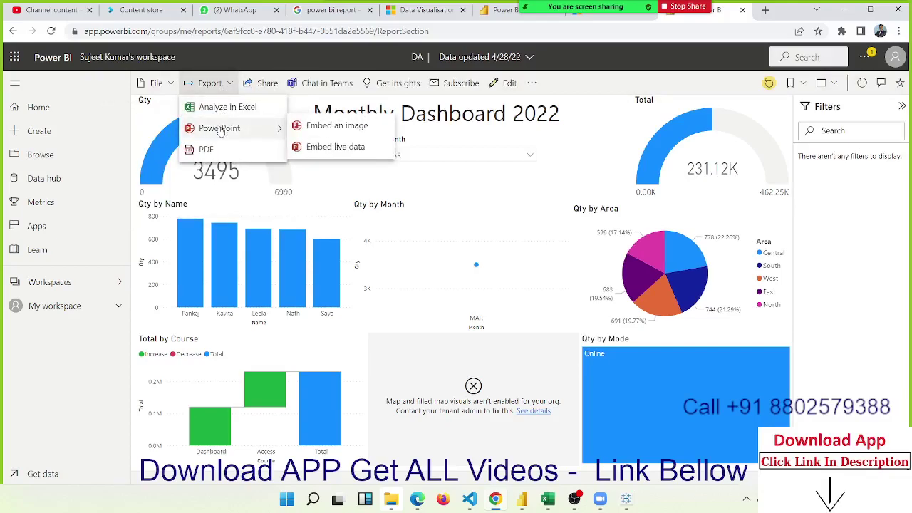
pyautogui.click(172, 84)
# Look over the report's File options, then try sharing it
pyautogui.click(172, 85)
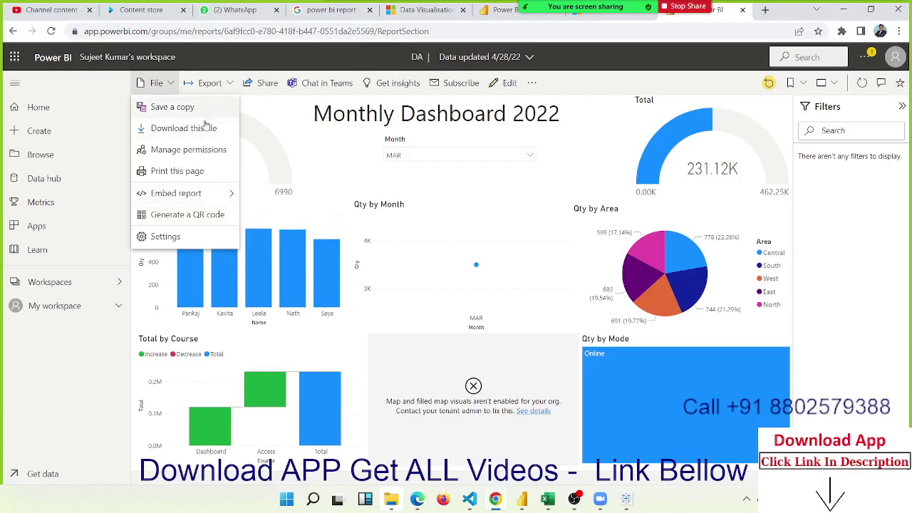
pyautogui.click(273, 89)
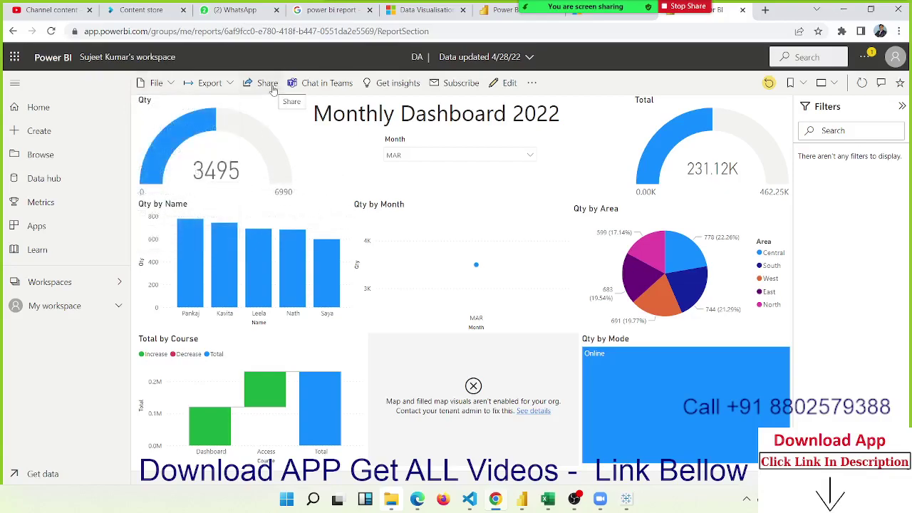
pyautogui.click(273, 89)
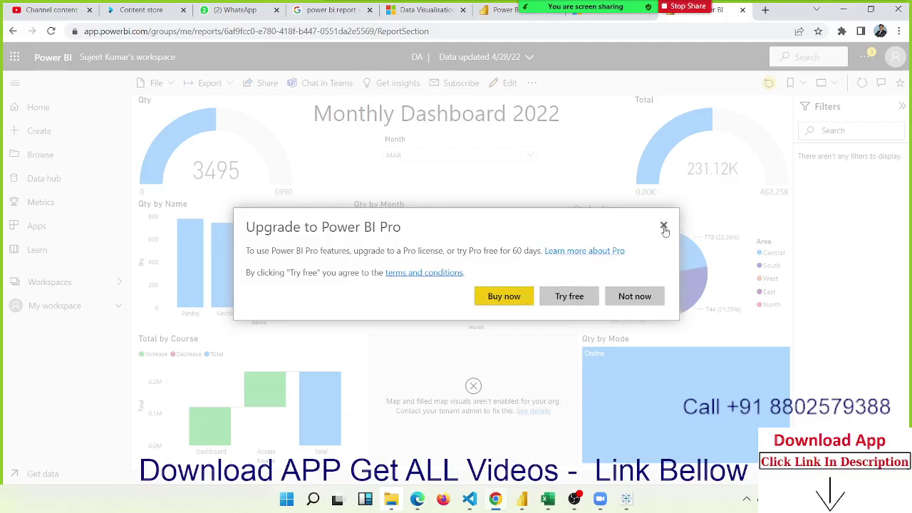
# Dismiss the Upgrade to Power BI Pro prompt and briefly check the Office 365 apps list
pyautogui.click(663, 226)
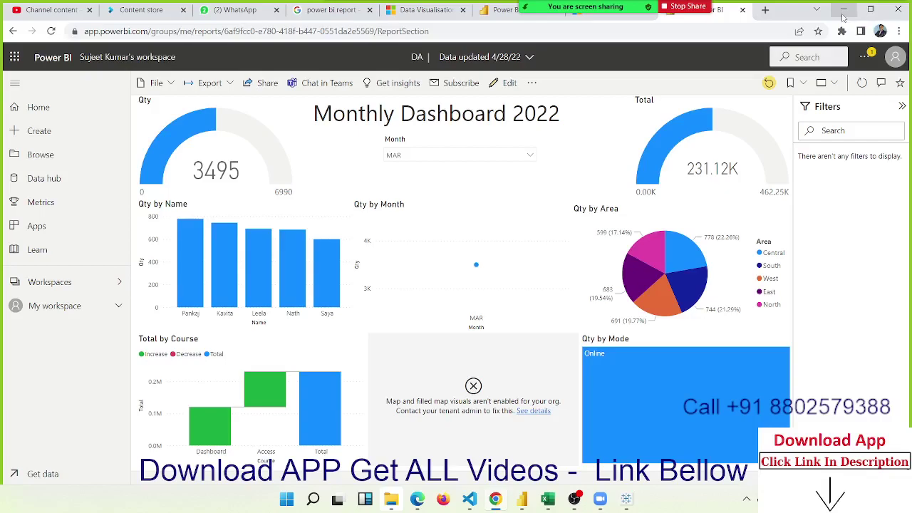
pyautogui.click(21, 61)
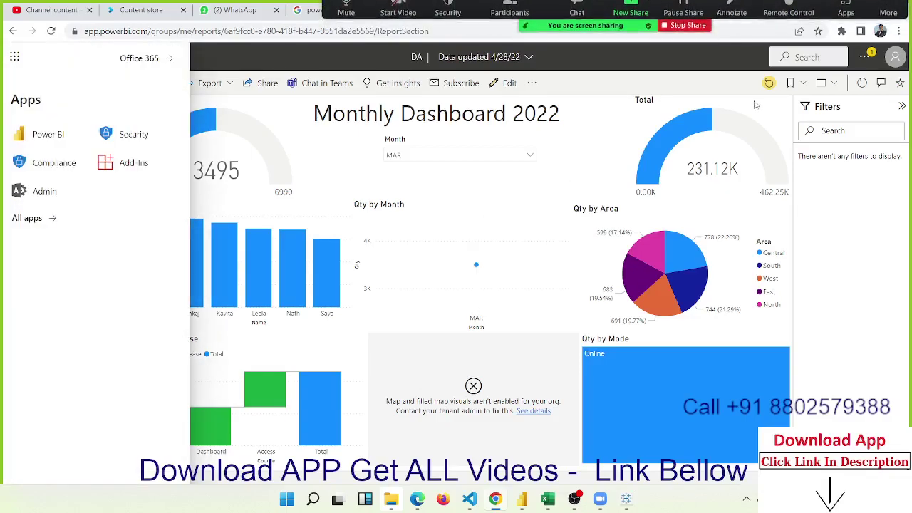
pyautogui.click(791, 51)
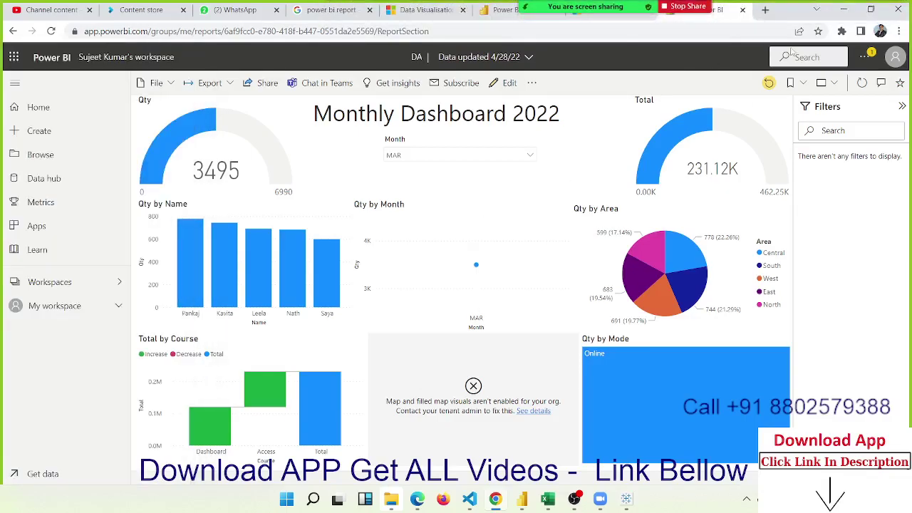
# Minimize the Power BI browser window and Power BI Desktop, restoring Chrome briefly before minimizing it again
pyautogui.click(845, 11)
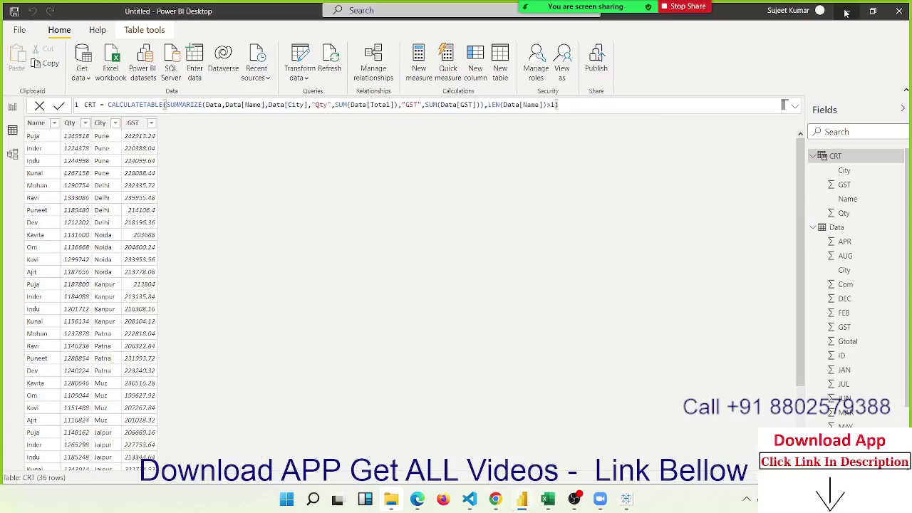
pyautogui.click(846, 11)
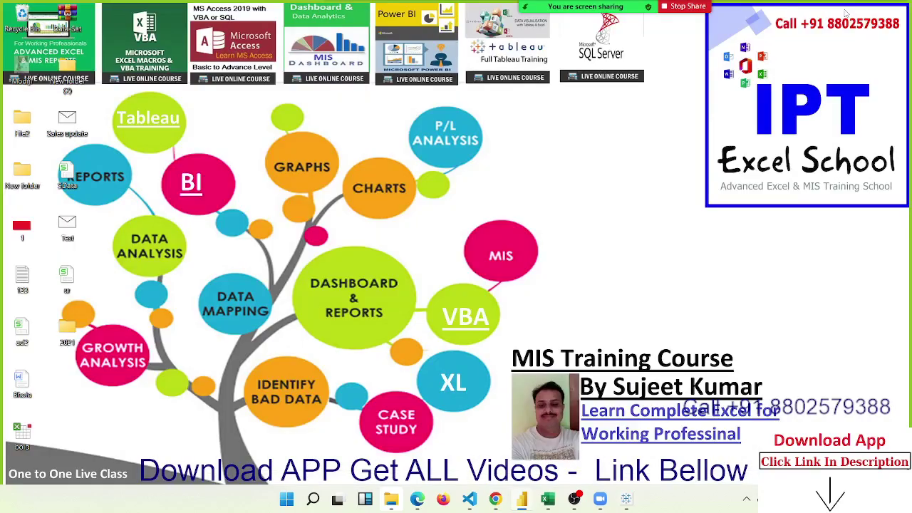
pyautogui.click(495, 499)
pyautogui.click(495, 498)
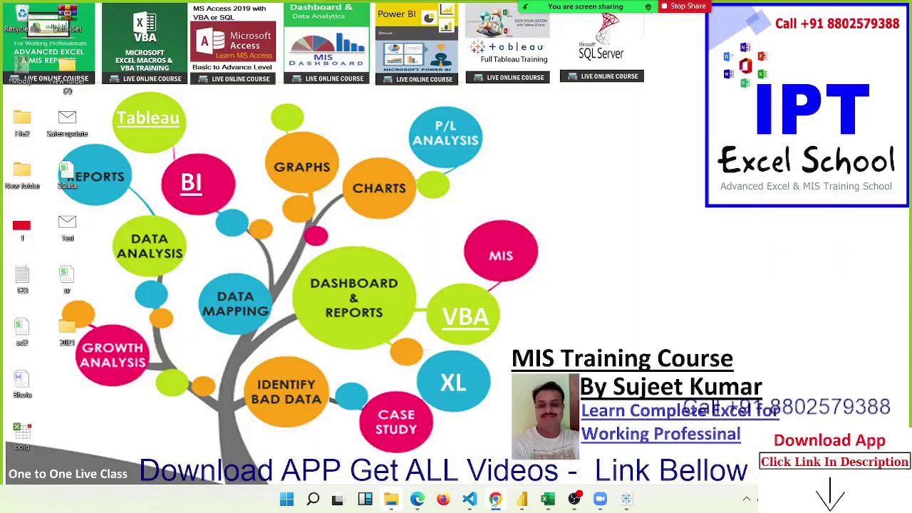